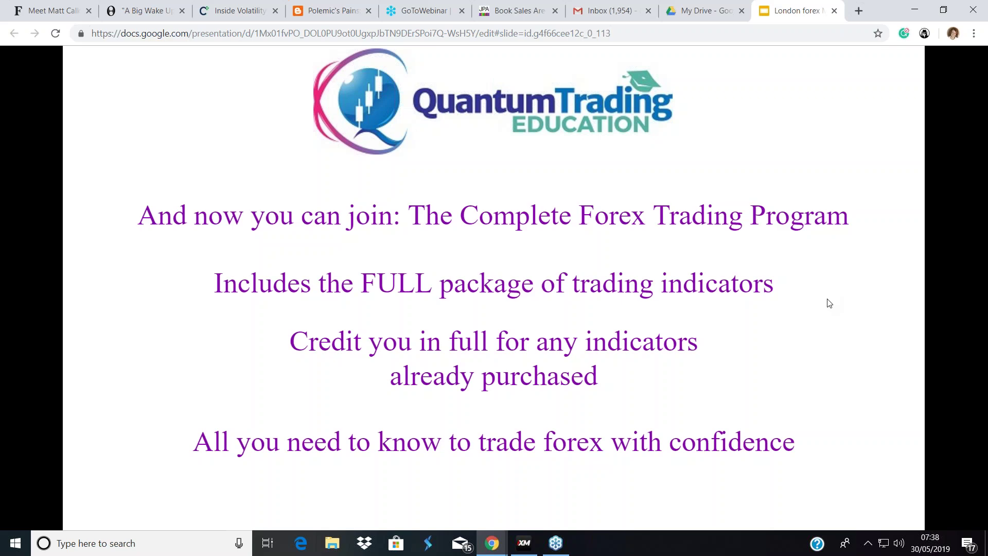
- Advance the presentation two slides to the Amazon books page and switch to the MetaTrader 5 trading platform
{"action": "key", "text": "Right"}
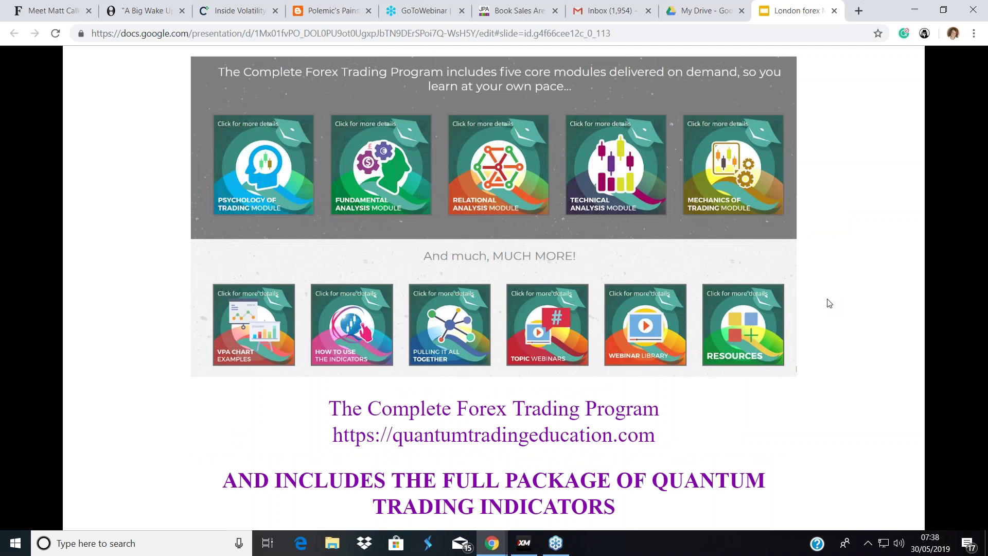
{"action": "left_click", "coordinate": [838, 299]}
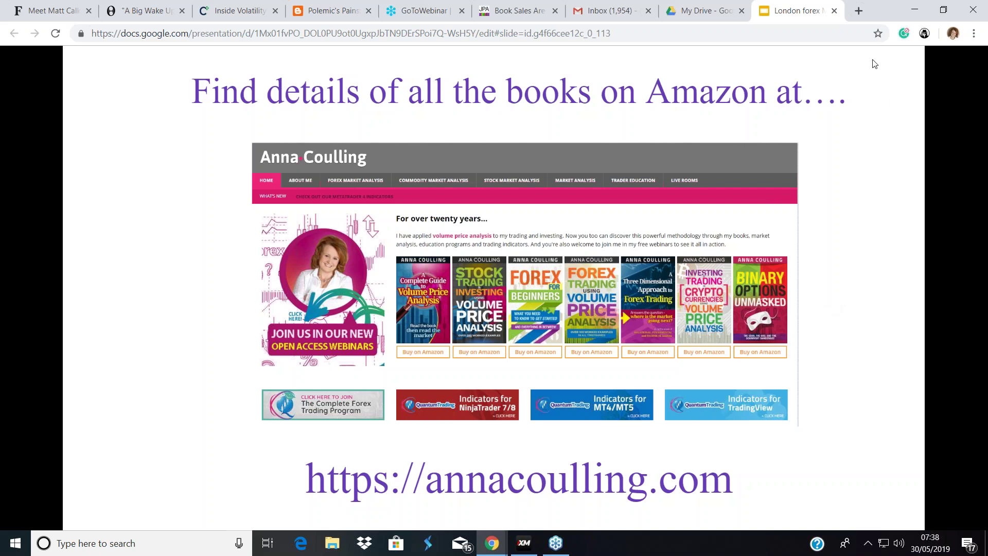
{"action": "left_click", "coordinate": [915, 14]}
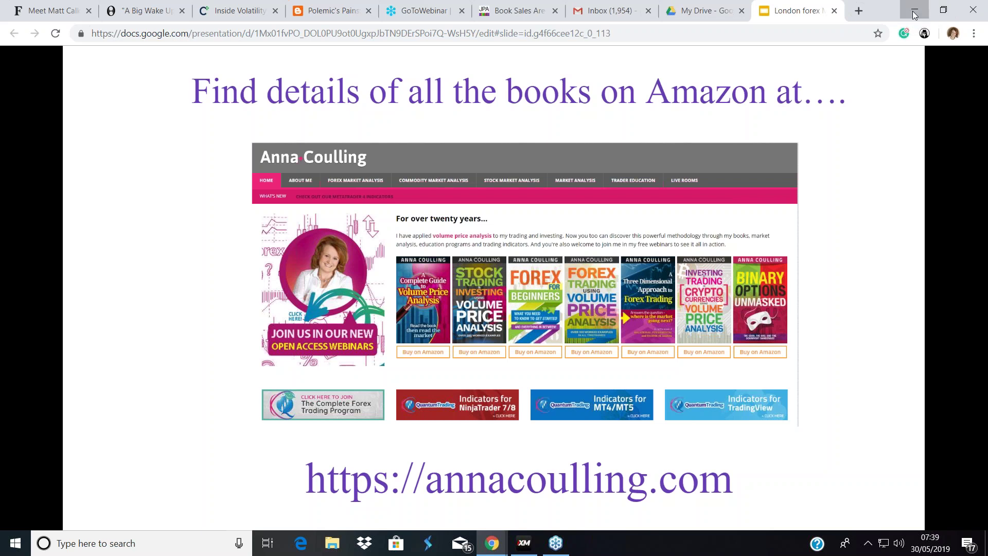
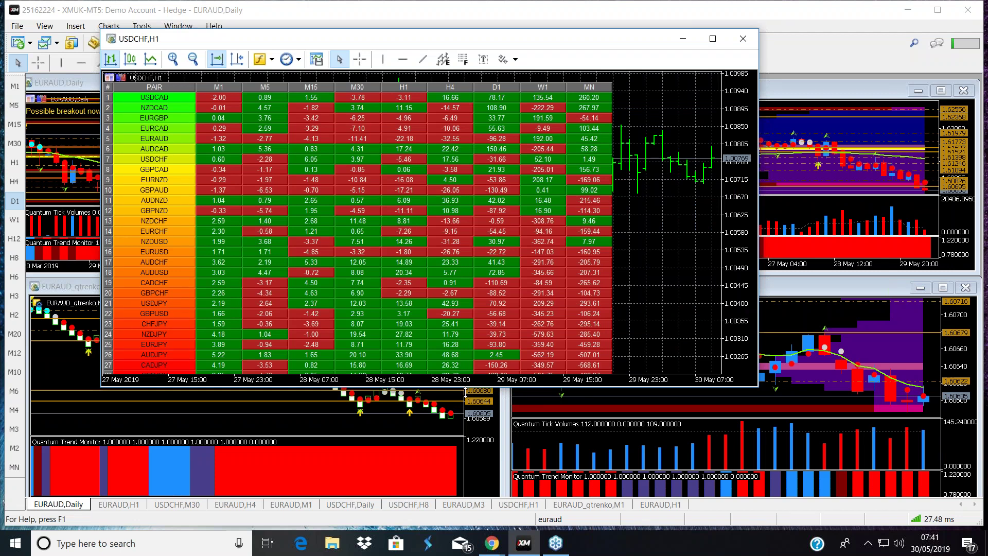
- Enlarge the floating USDCHF H1 window to show every currency pair row, and move it off the tiled EURAUD charts
{"action": "left_click_drag", "start_coordinate": [465, 390], "coordinate": [464, 428]}
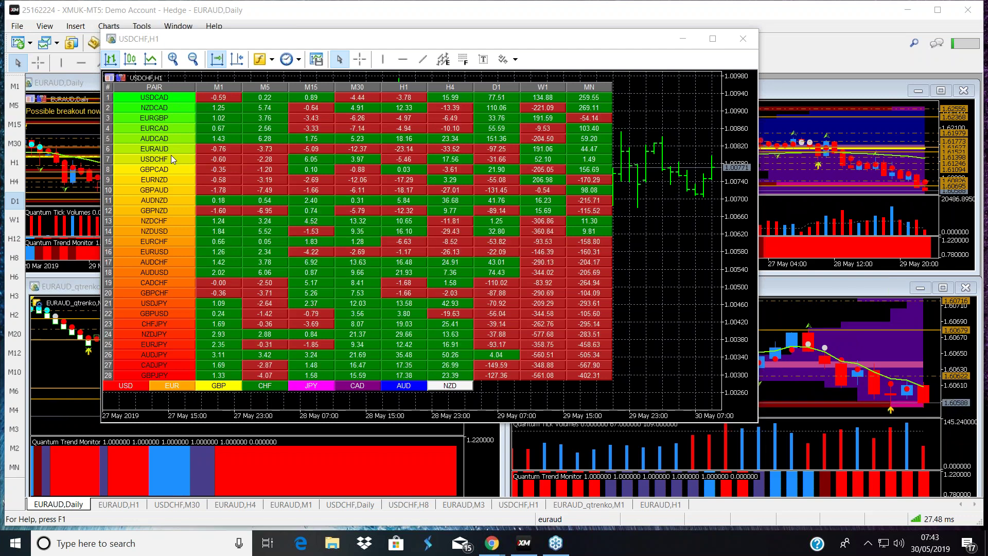
{"action": "left_click", "coordinate": [314, 46]}
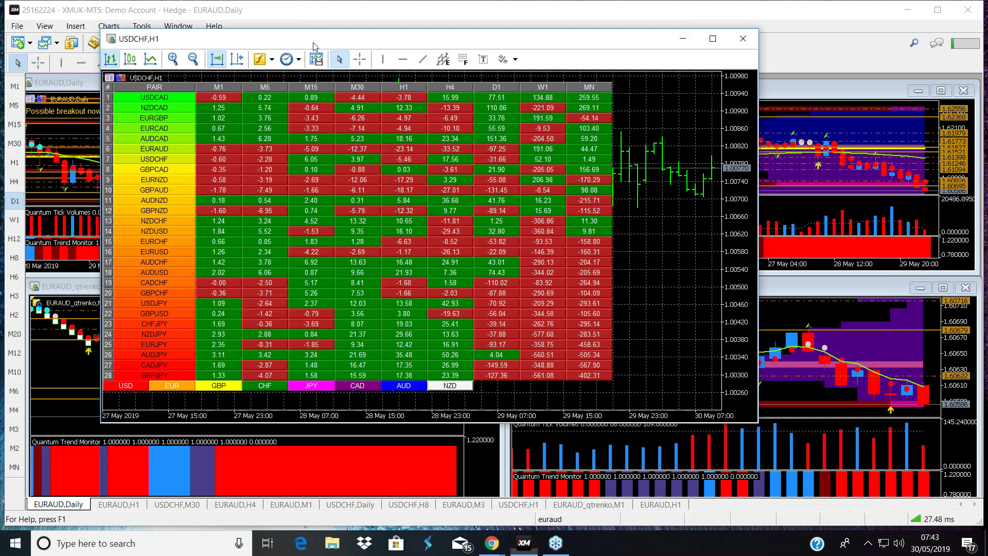
{"action": "left_click_drag", "start_coordinate": [313, 46], "coordinate": [874, 96]}
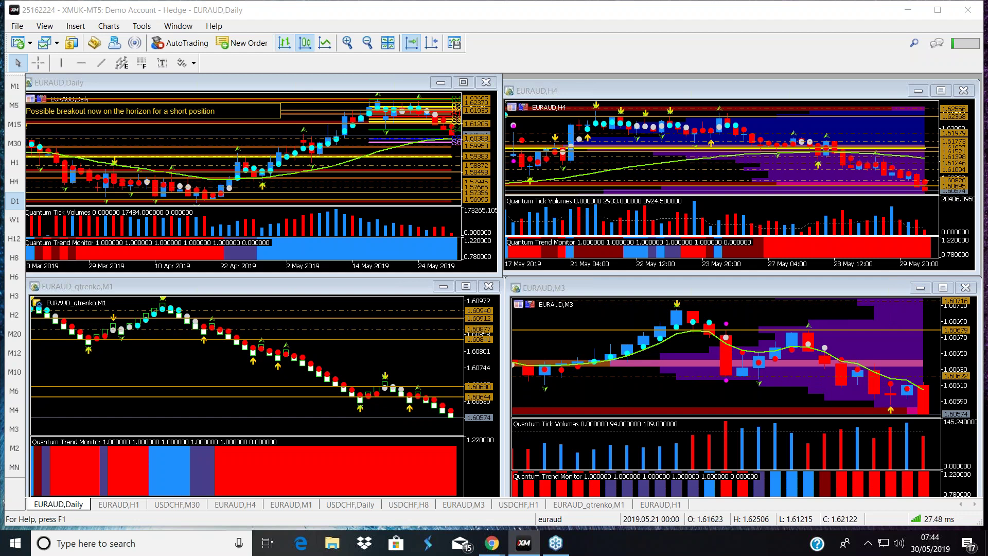
- Maximize the EURAUD Daily chart and apply the Forex3frama template to it
{"action": "left_click", "coordinate": [463, 84]}
{"action": "right_click", "coordinate": [485, 118]}
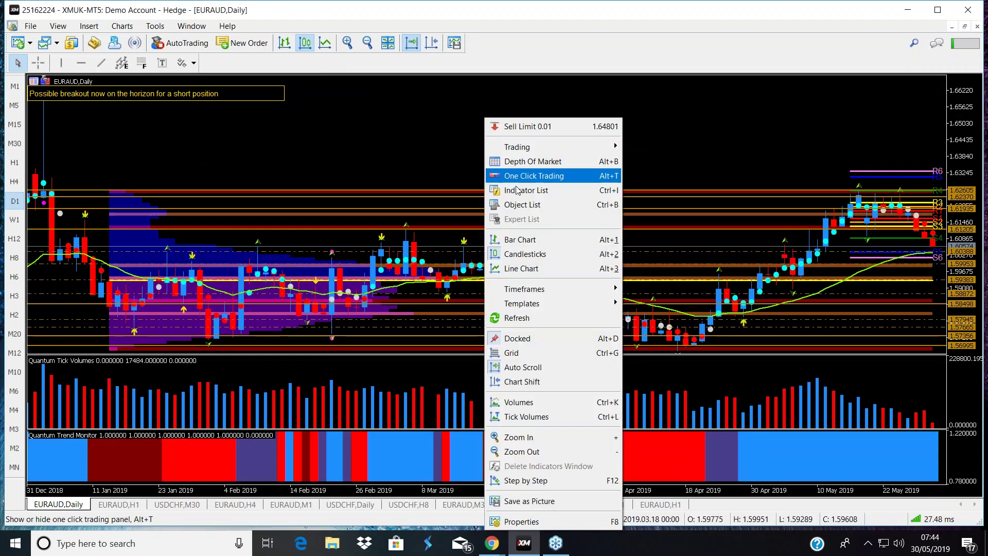
{"action": "mouse_move", "coordinate": [525, 304]}
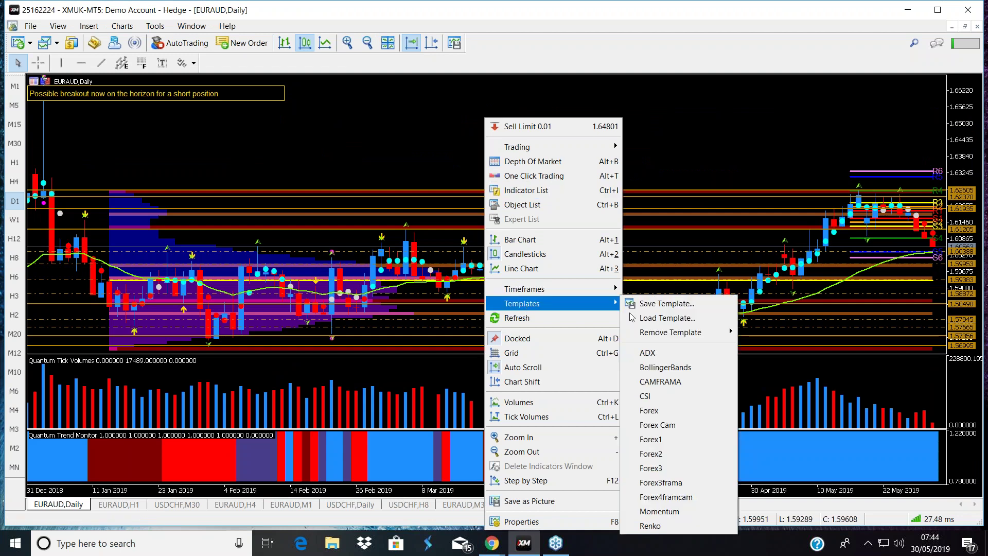
{"action": "left_click", "coordinate": [664, 483]}
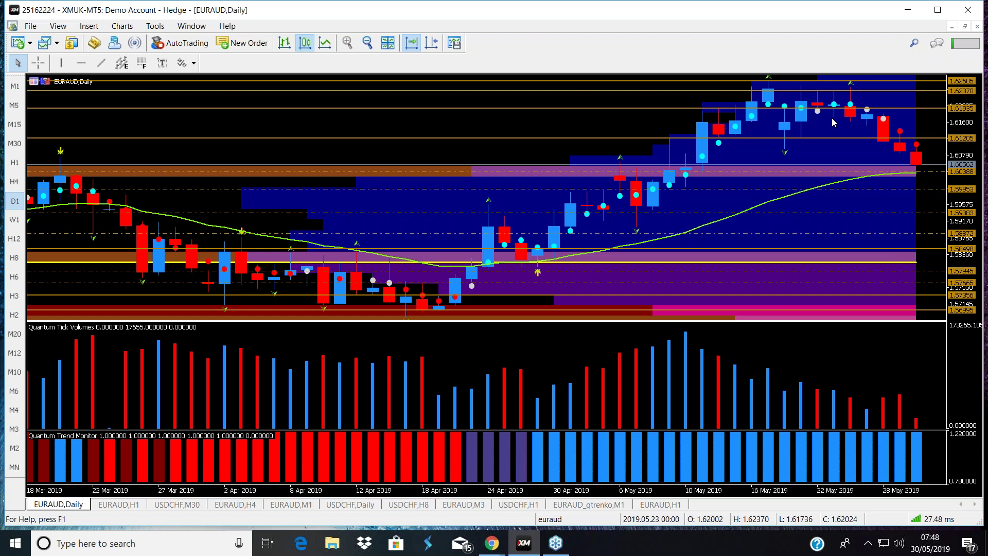
- Examine the EURAUD daily chart, comparing the May candles with their tick volumes, the support zones below and the late-April trend change
{"action": "mouse_move", "coordinate": [835, 396]}
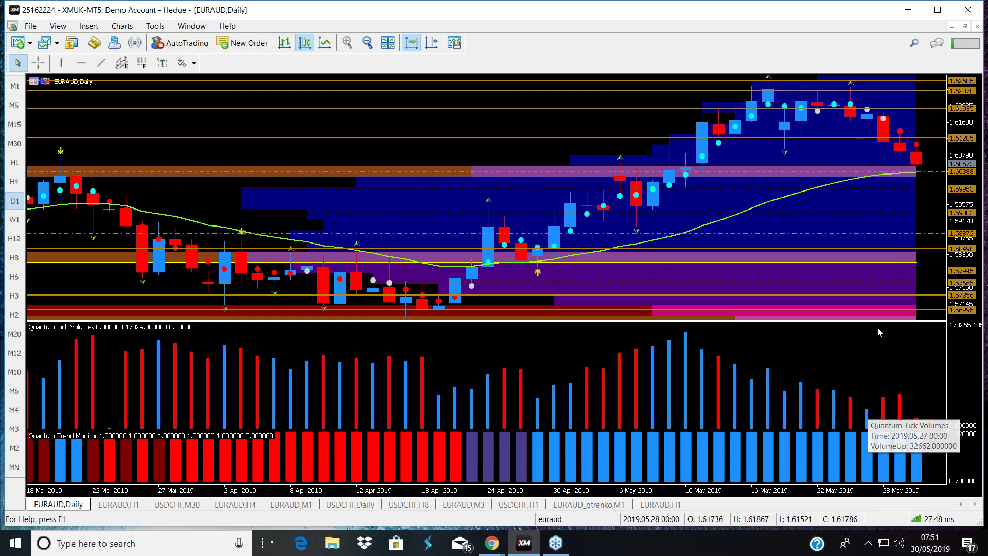
{"action": "mouse_move", "coordinate": [868, 121]}
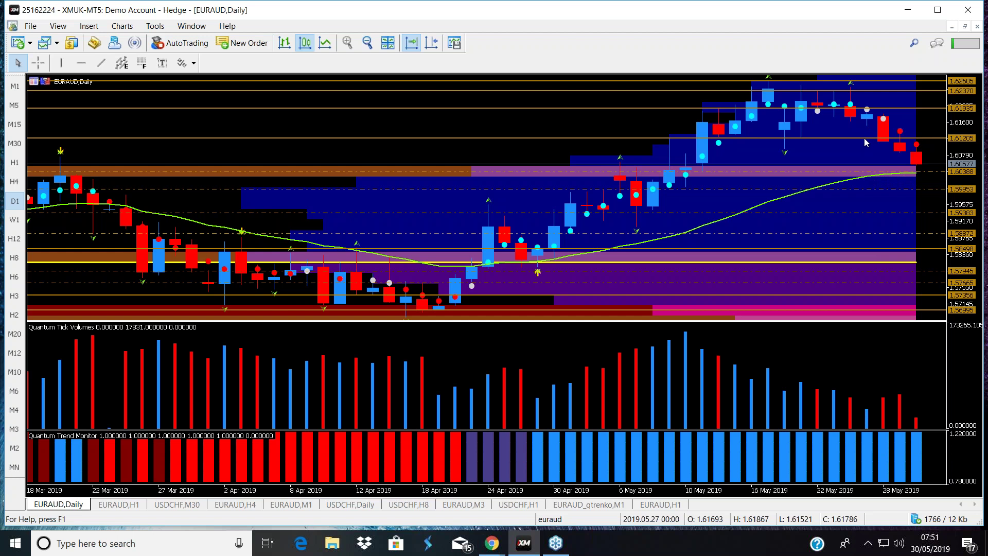
{"action": "mouse_move", "coordinate": [870, 415]}
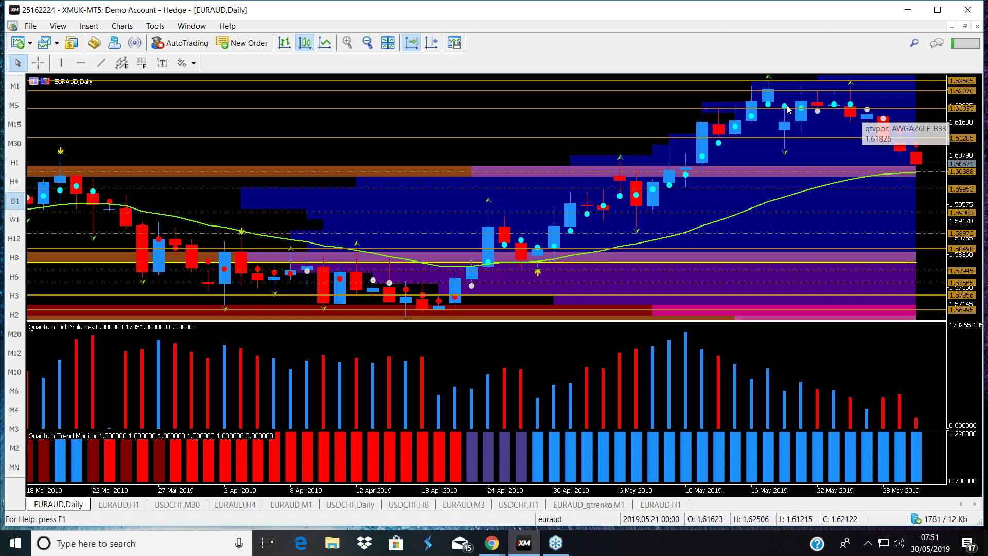
{"action": "mouse_move", "coordinate": [814, 121]}
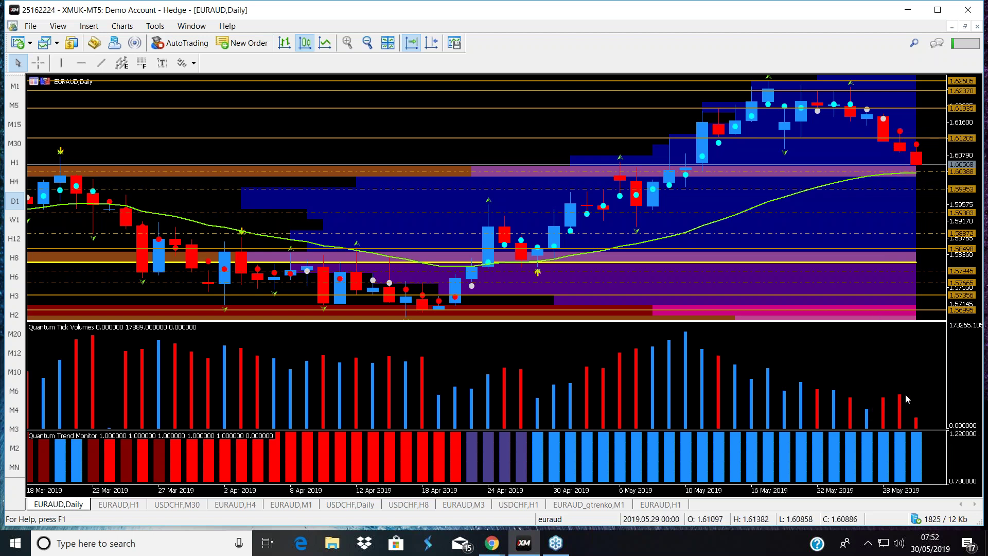
{"action": "mouse_move", "coordinate": [892, 400]}
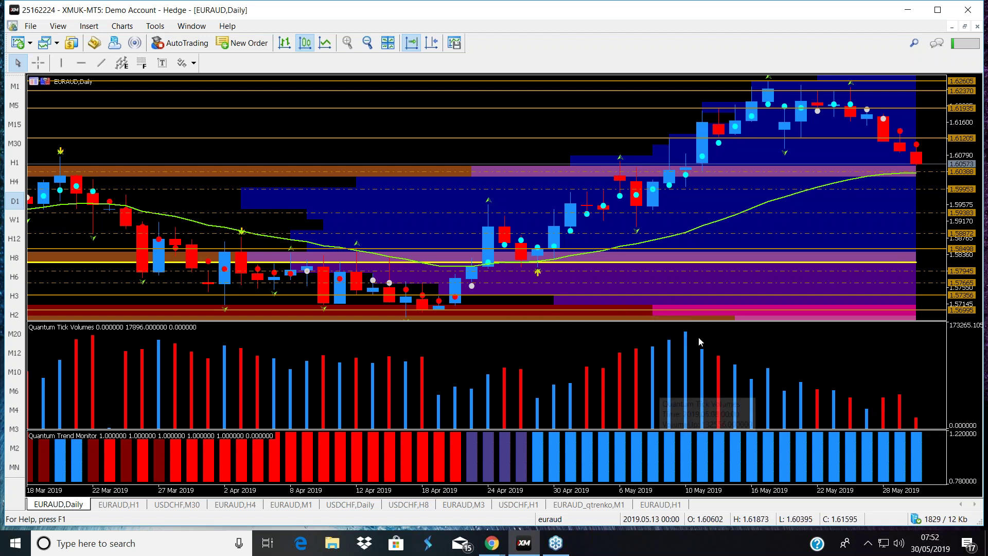
{"action": "mouse_move", "coordinate": [684, 343]}
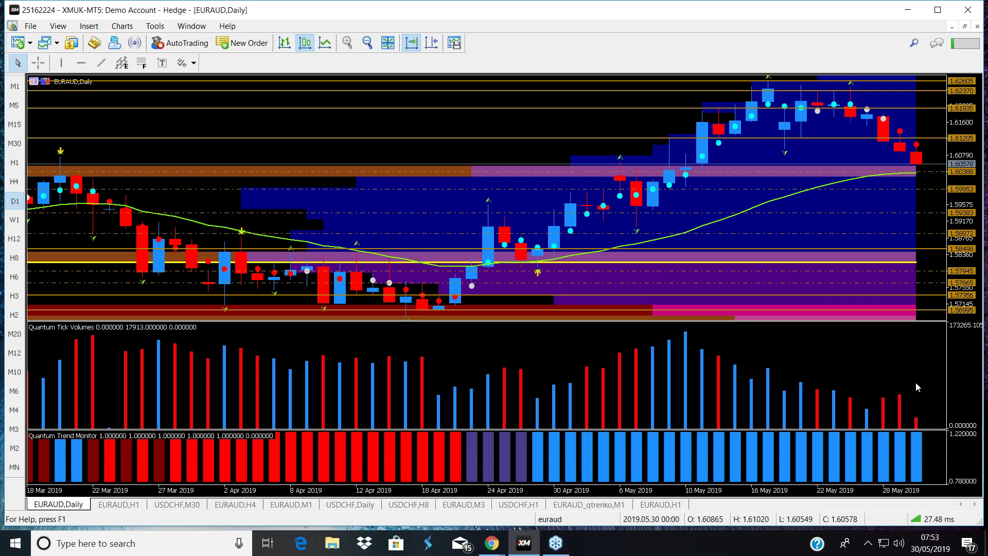
{"action": "mouse_move", "coordinate": [916, 422]}
{"action": "mouse_move", "coordinate": [912, 179]}
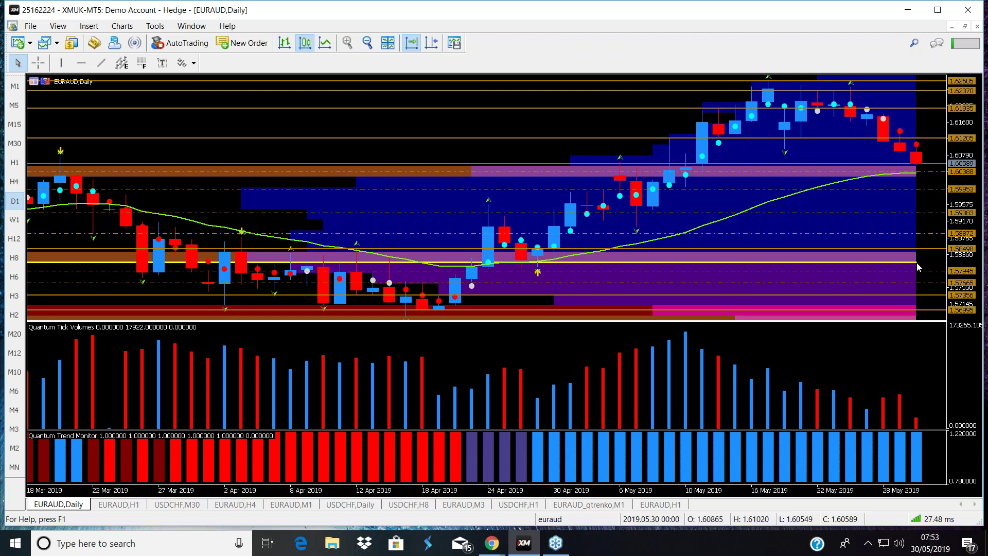
{"action": "mouse_move", "coordinate": [907, 264]}
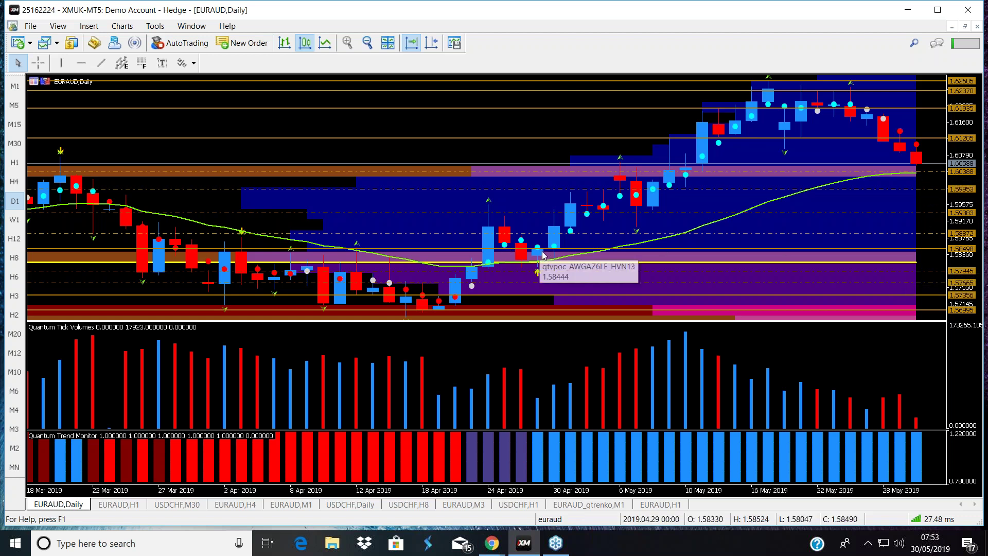
{"action": "mouse_move", "coordinate": [546, 265]}
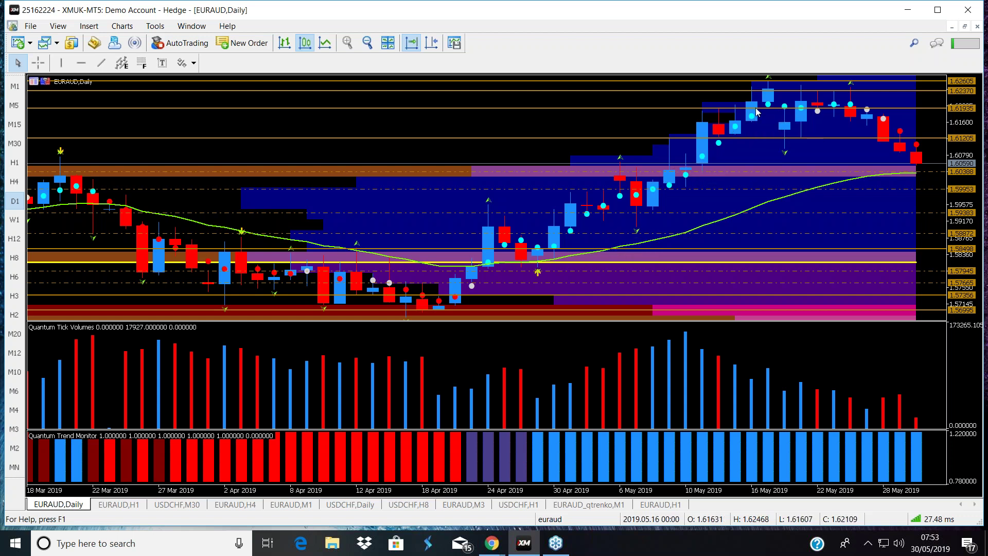
{"action": "mouse_move", "coordinate": [762, 108]}
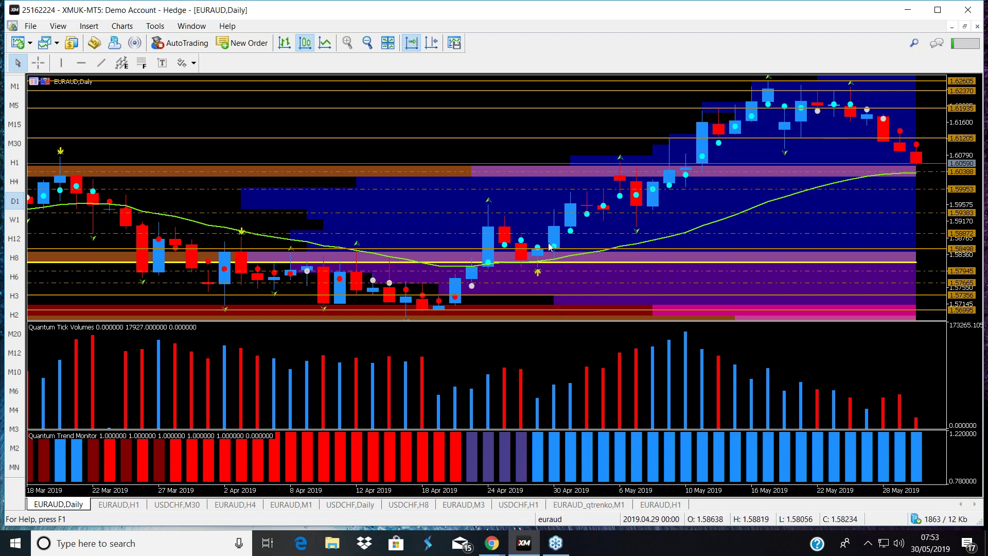
{"action": "mouse_move", "coordinate": [537, 455]}
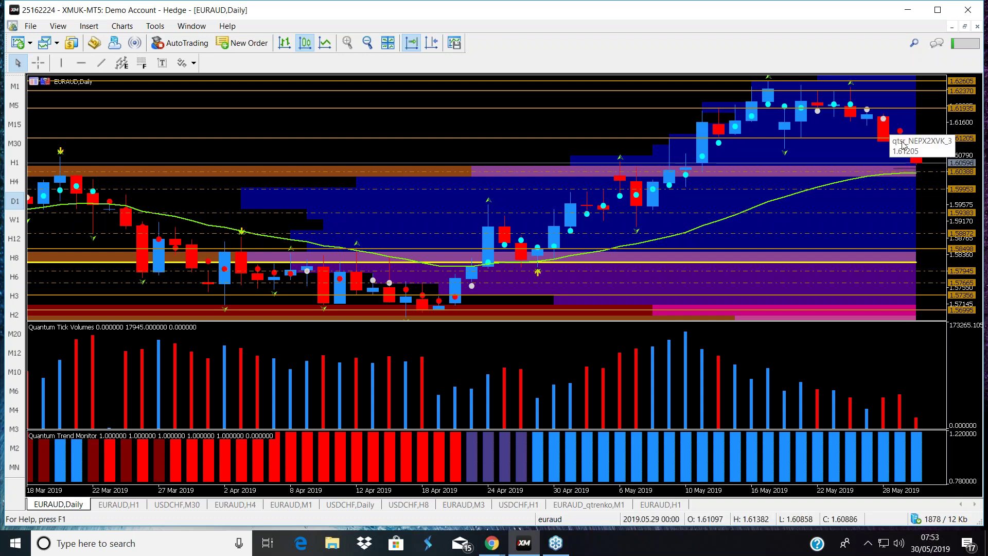
- Return the daily chart to the tiled layout and review the EURAUD H4 chart at full size
{"action": "left_click", "coordinate": [966, 28]}
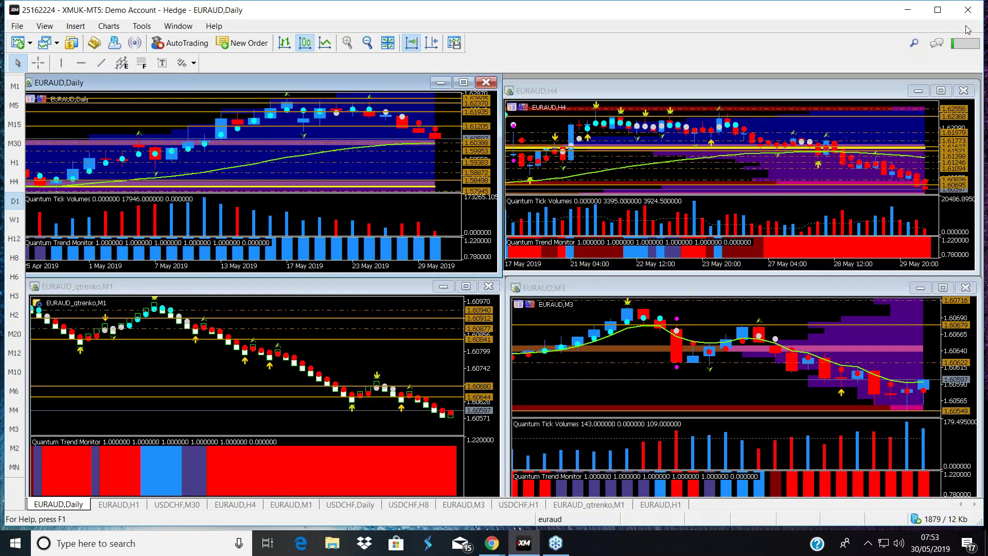
{"action": "left_click", "coordinate": [942, 93]}
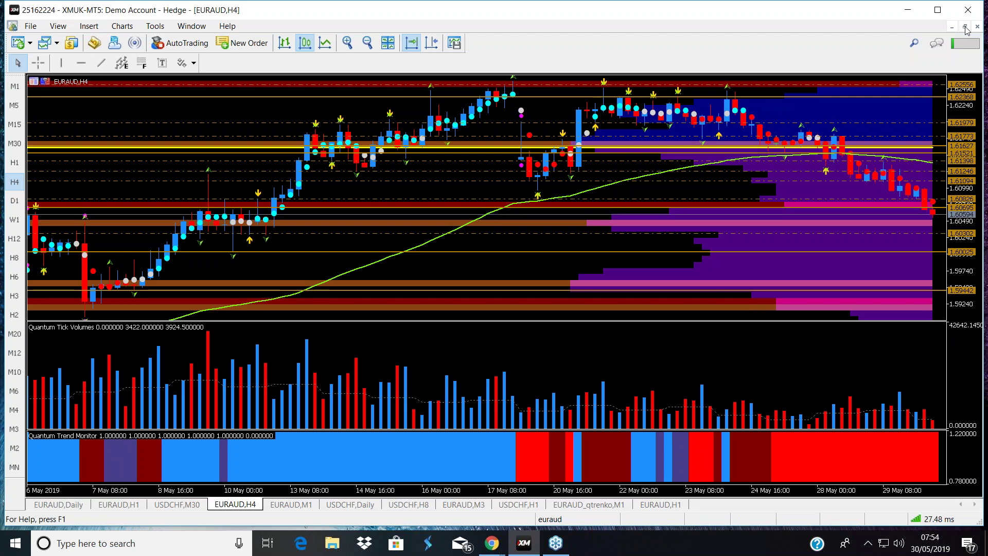
{"action": "left_click", "coordinate": [966, 27]}
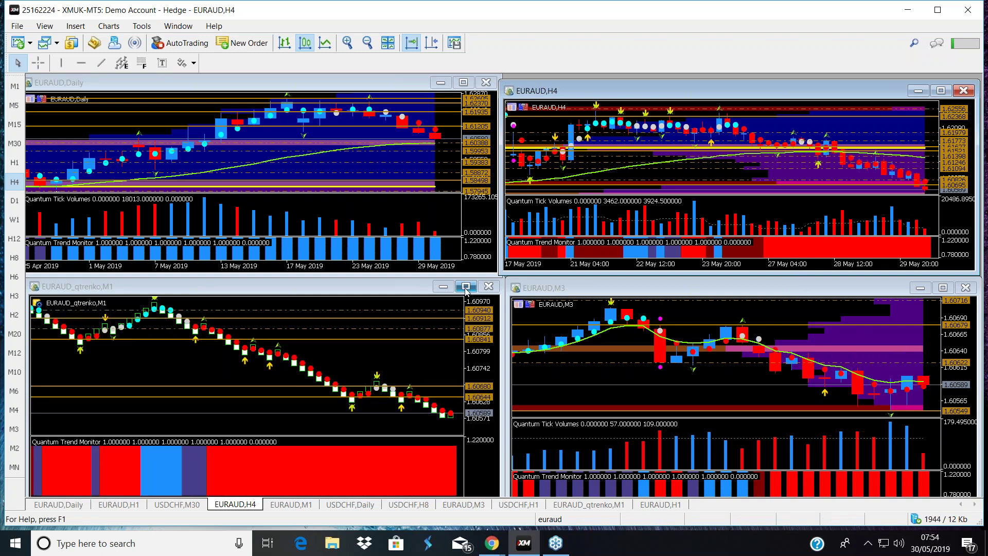
- Review the EURAUD M3 chart and the EURAUD_qtrenko M1 chart at full size, one after the other, and restore the tiled layout
{"action": "left_click", "coordinate": [943, 288]}
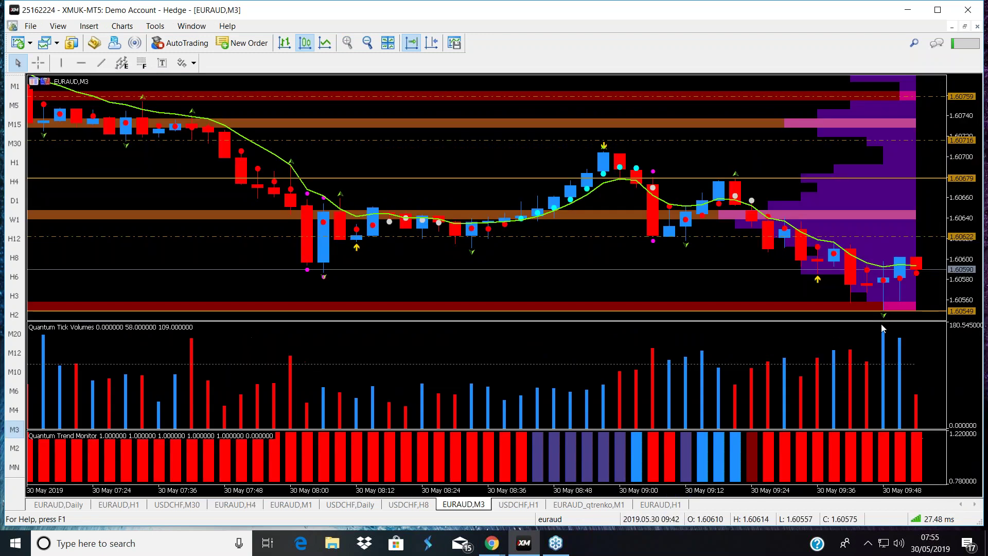
{"action": "left_click", "coordinate": [965, 27]}
{"action": "left_click", "coordinate": [470, 291]}
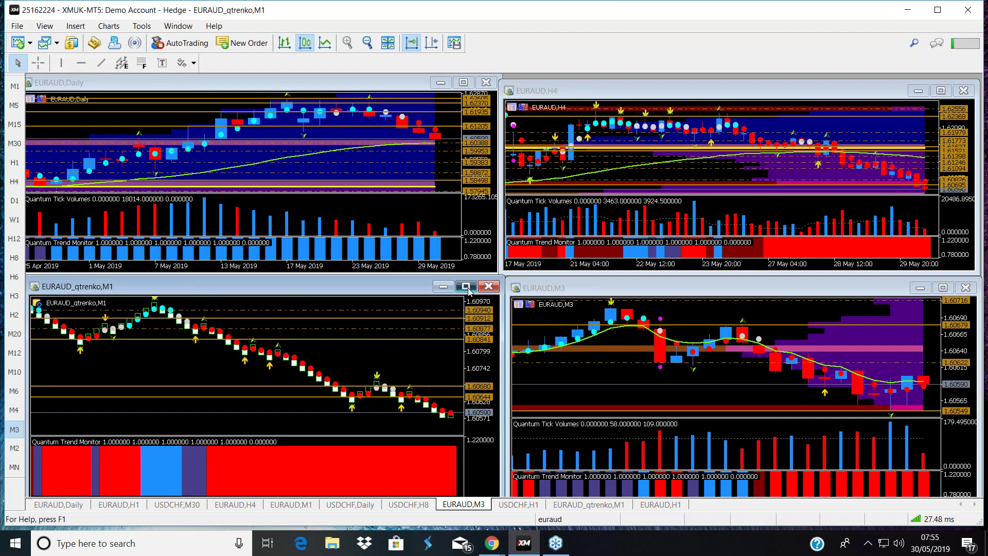
{"action": "left_click", "coordinate": [469, 289]}
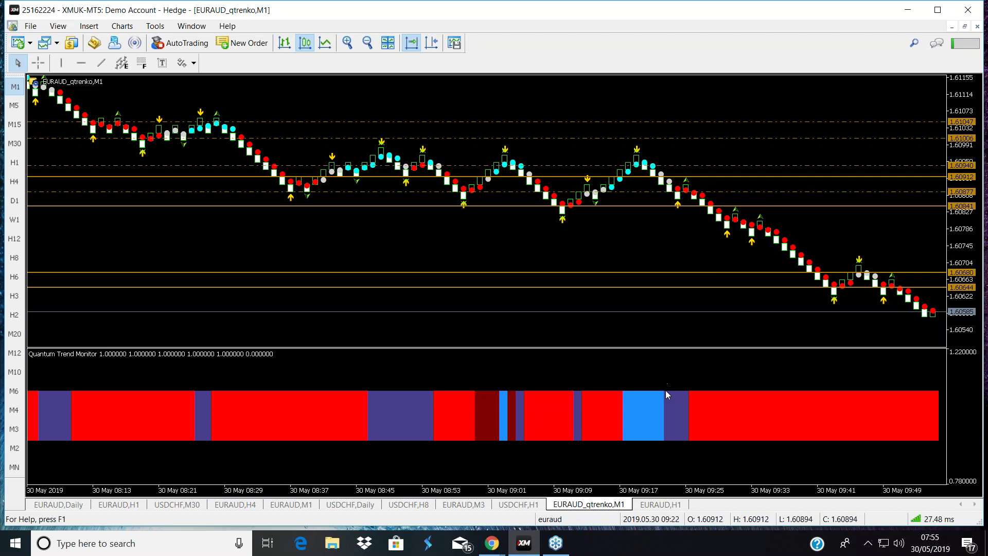
{"action": "mouse_move", "coordinate": [701, 397]}
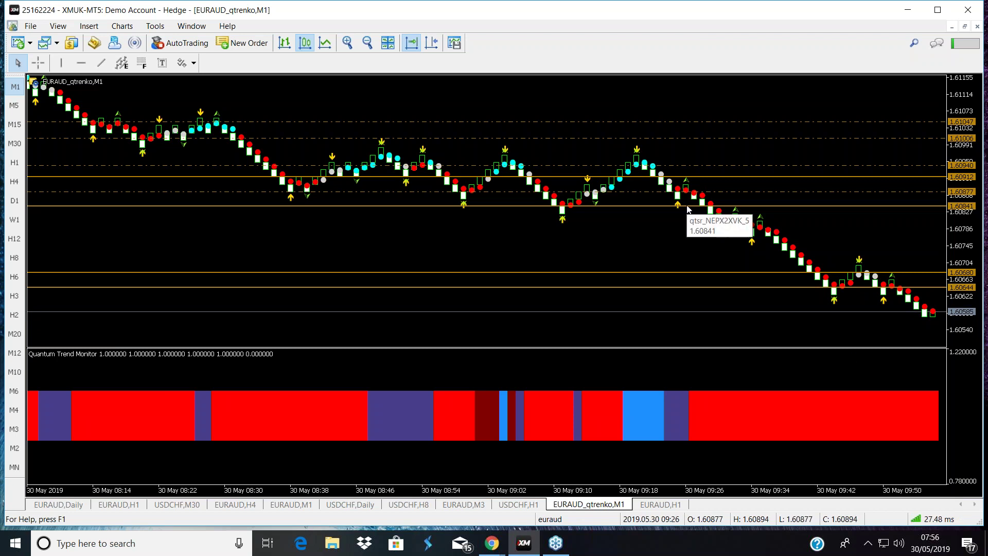
{"action": "left_click", "coordinate": [966, 26]}
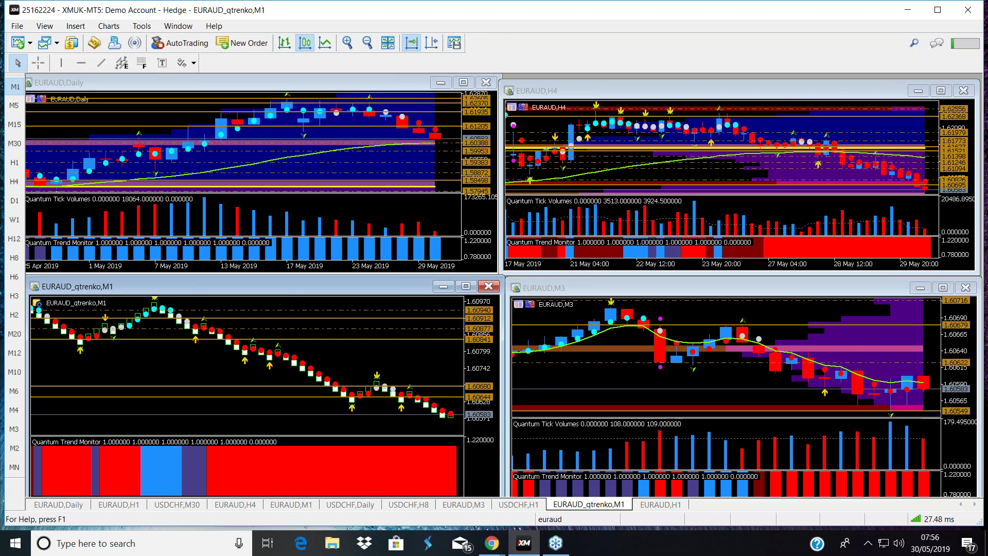
- Bring the floating USDCHF H1 currency matrix back over the charts to review the pair rankings, and move it away again
{"action": "left_click_drag", "start_coordinate": [987, 31], "coordinate": [459, 31]}
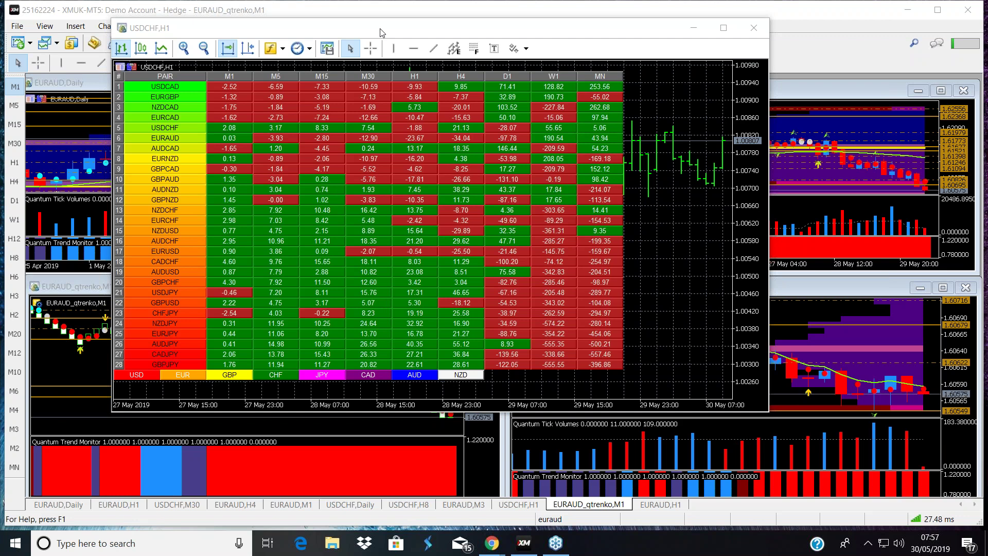
{"action": "left_click_drag", "start_coordinate": [381, 32], "coordinate": [930, 19]}
- Maximize the EURAUD H4 chart and zoom in on its recent candles
{"action": "left_click", "coordinate": [927, 91]}
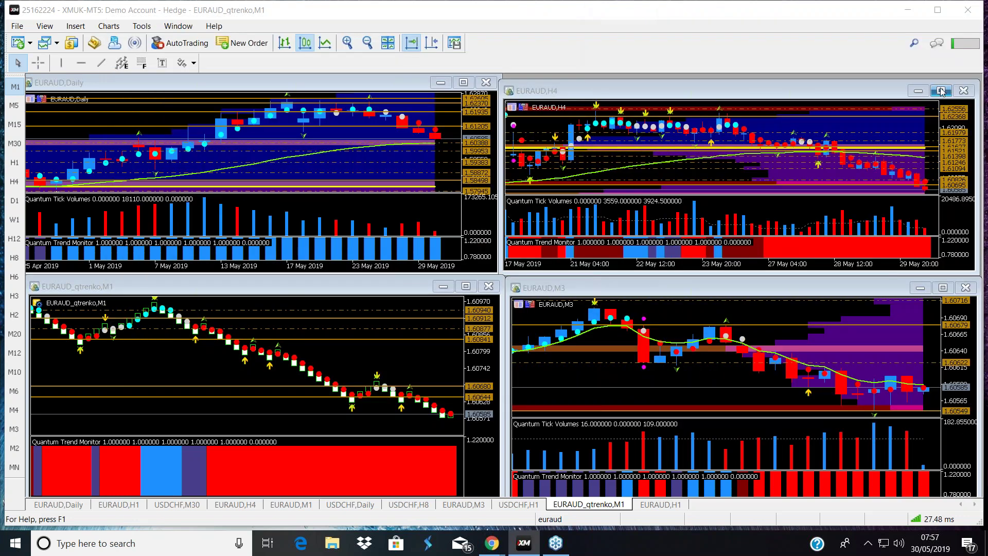
{"action": "left_click", "coordinate": [941, 91]}
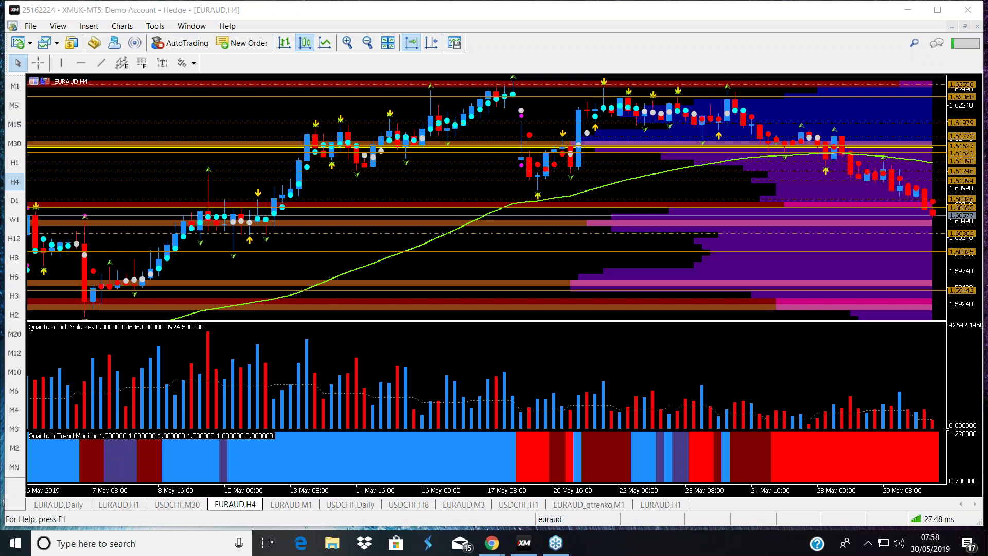
{"action": "left_click", "coordinate": [348, 42]}
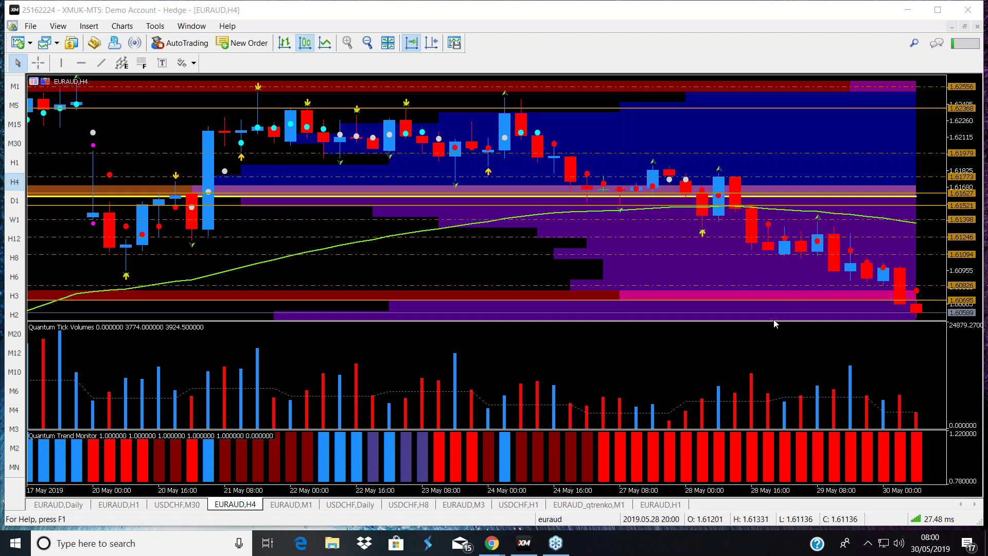
- Enlarge the price pane of the EURAUD H4 chart and compress its price scale to include support levels down to about 1.5944
{"action": "left_click_drag", "start_coordinate": [777, 323], "coordinate": [777, 363]}
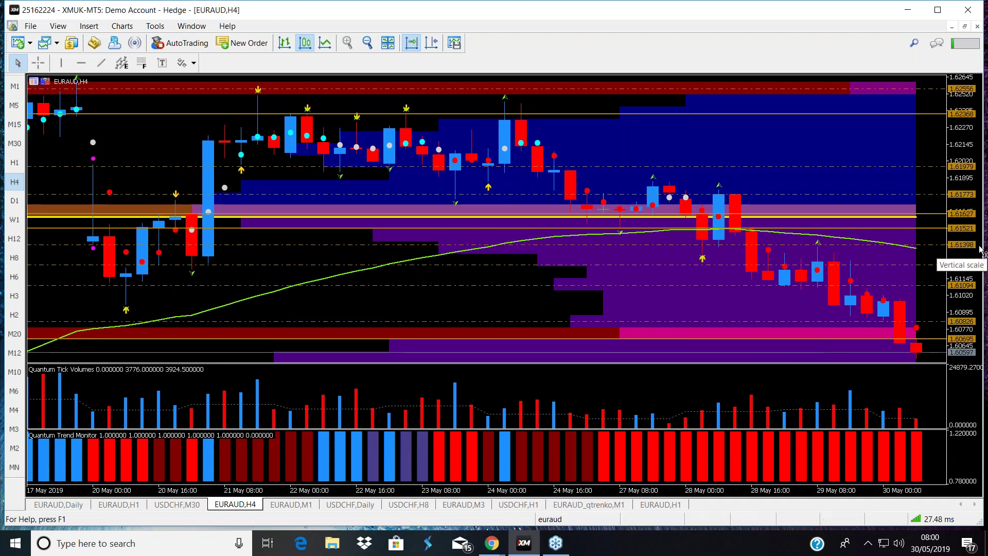
{"action": "left_click_drag", "start_coordinate": [981, 250], "coordinate": [981, 299]}
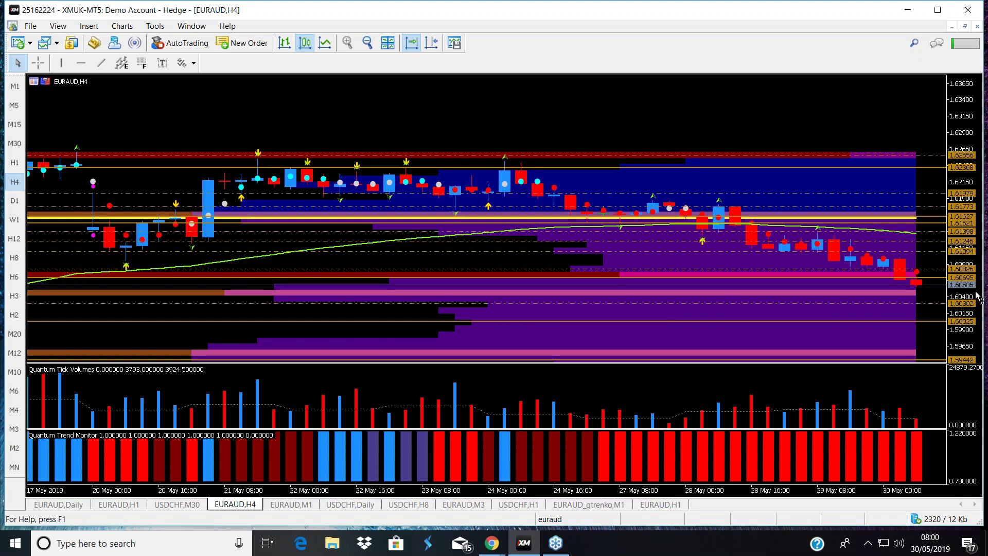
- Stretch the price scale of the EURAUD H4 chart and enlarge its price pane by shrinking the tick volume and trend monitor panes
{"action": "left_click_drag", "start_coordinate": [979, 297], "coordinate": [982, 277]}
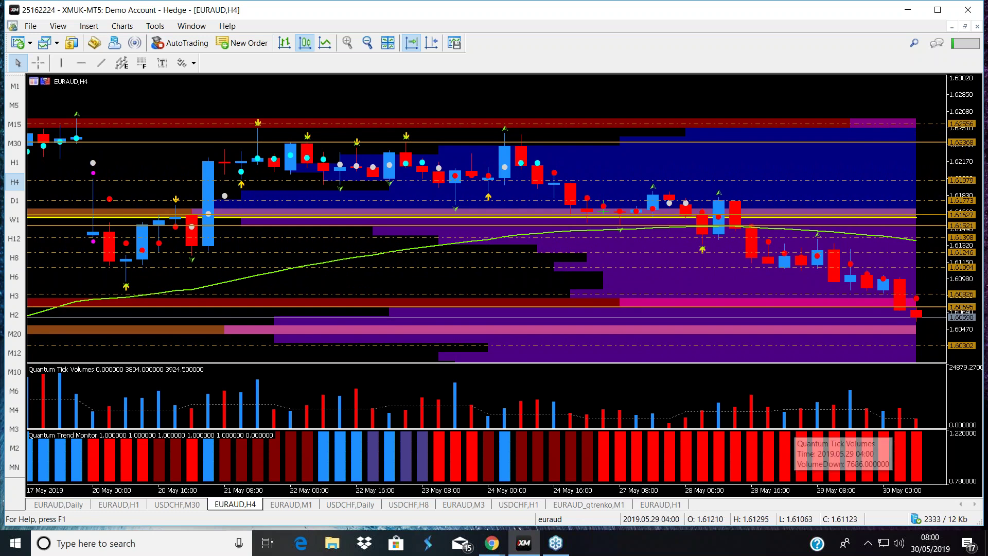
{"action": "left_click_drag", "start_coordinate": [796, 430], "coordinate": [796, 451]}
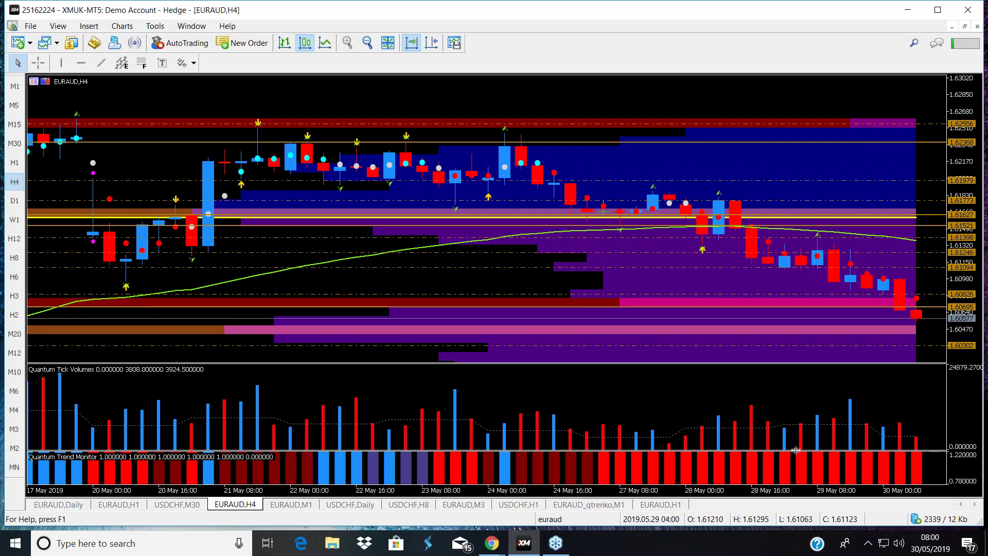
{"action": "left_click_drag", "start_coordinate": [787, 364], "coordinate": [788, 406]}
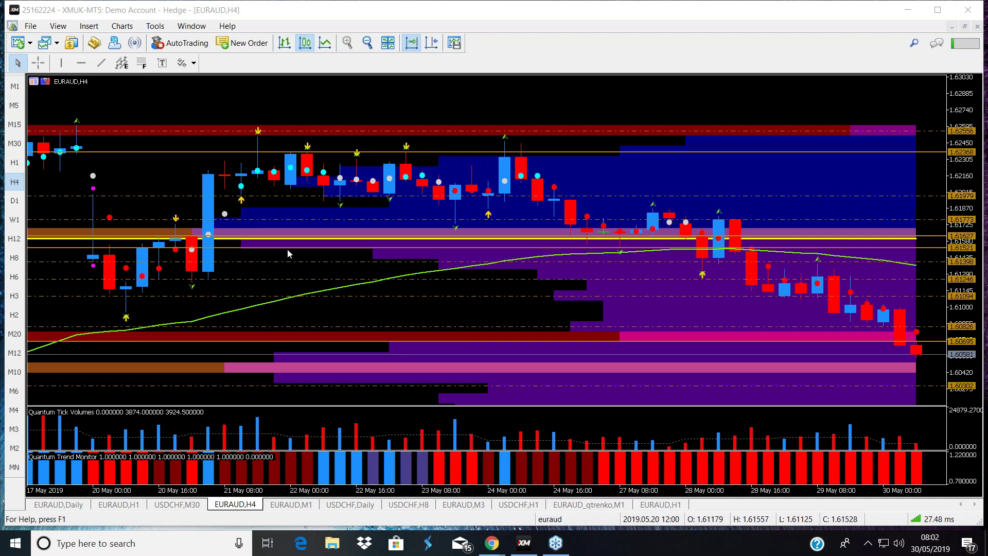
- Return to the tiled layout and review the EURAUD Daily chart at full size, restoring the tiles when done
{"action": "left_click", "coordinate": [966, 30]}
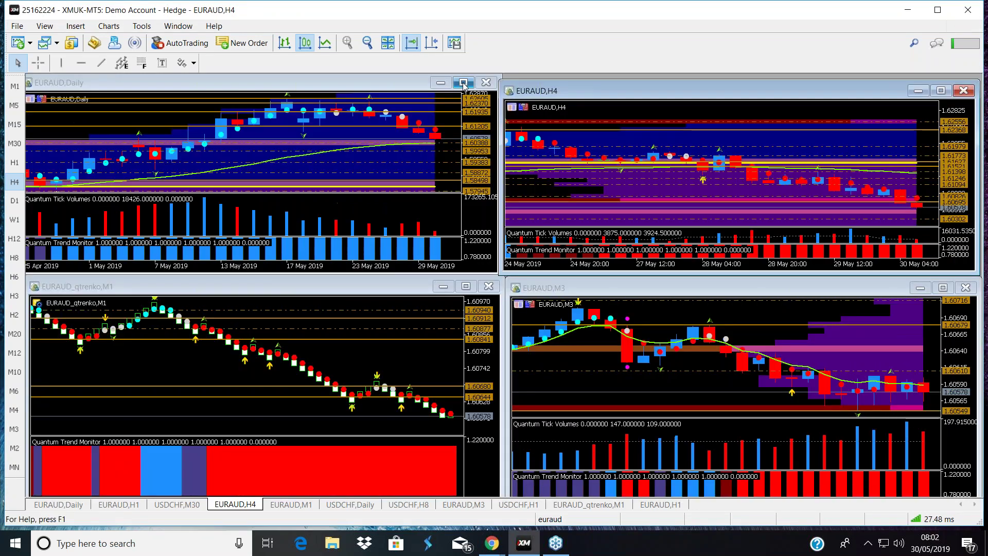
{"action": "left_click", "coordinate": [258, 98]}
{"action": "left_click", "coordinate": [481, 98]}
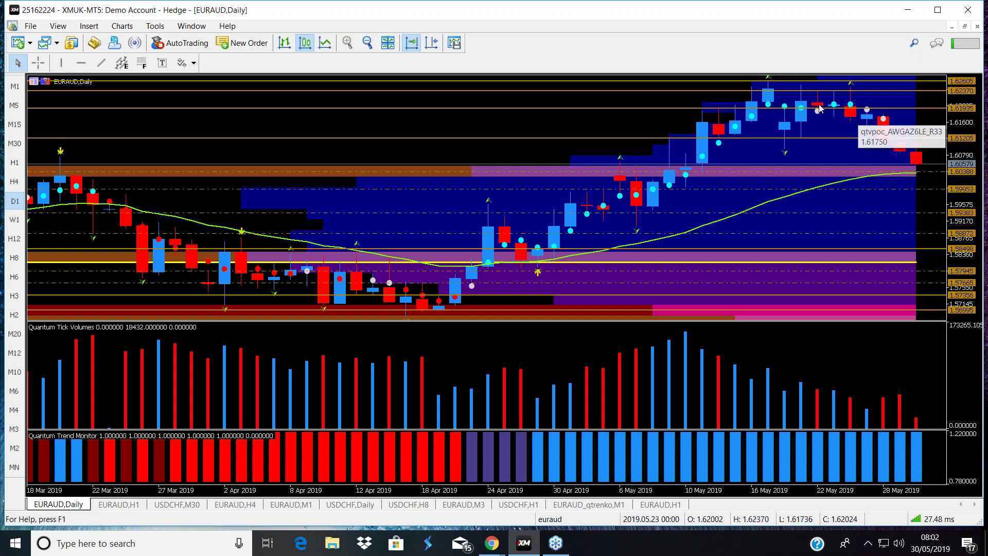
{"action": "left_click", "coordinate": [966, 28]}
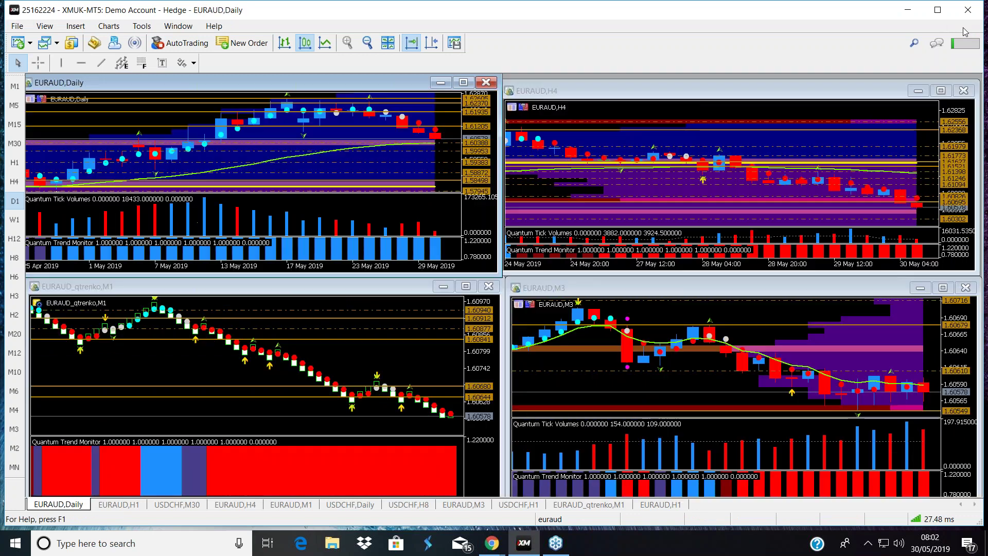
{"action": "left_click", "coordinate": [463, 83]}
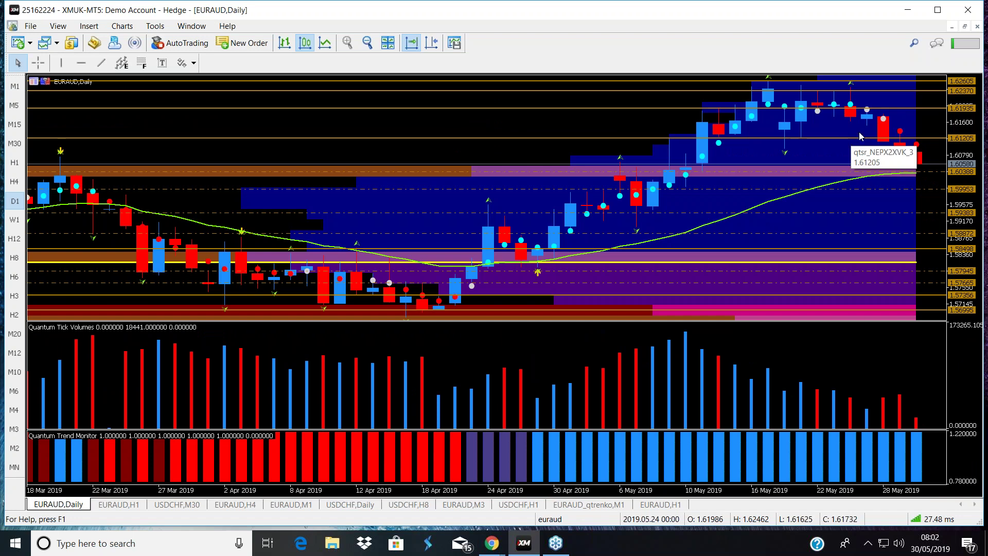
{"action": "left_click", "coordinate": [966, 29]}
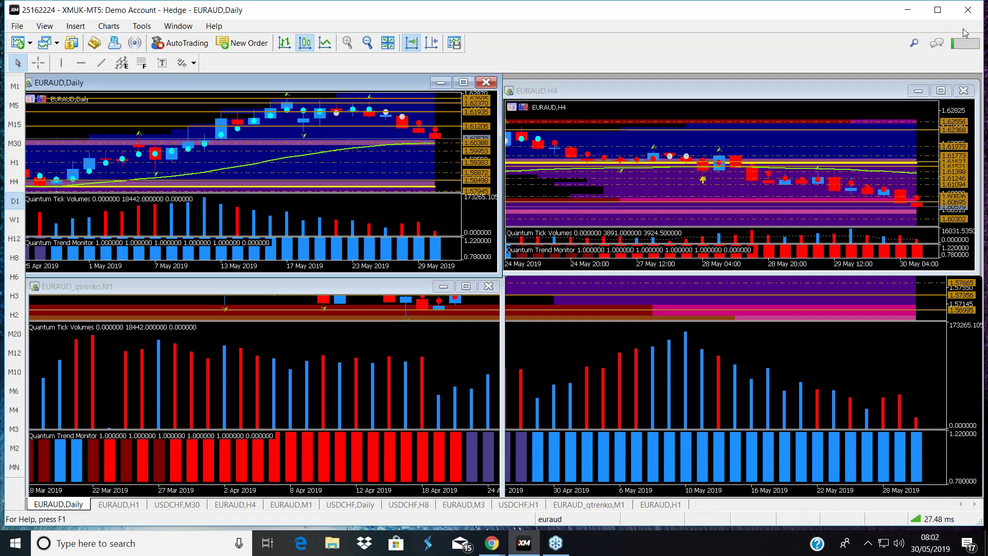
- Examine the EURAUD H4 chart and the EURAUD_qtrenko M1 chart at full size in turn, and go back to the tiles
{"action": "left_click", "coordinate": [941, 92]}
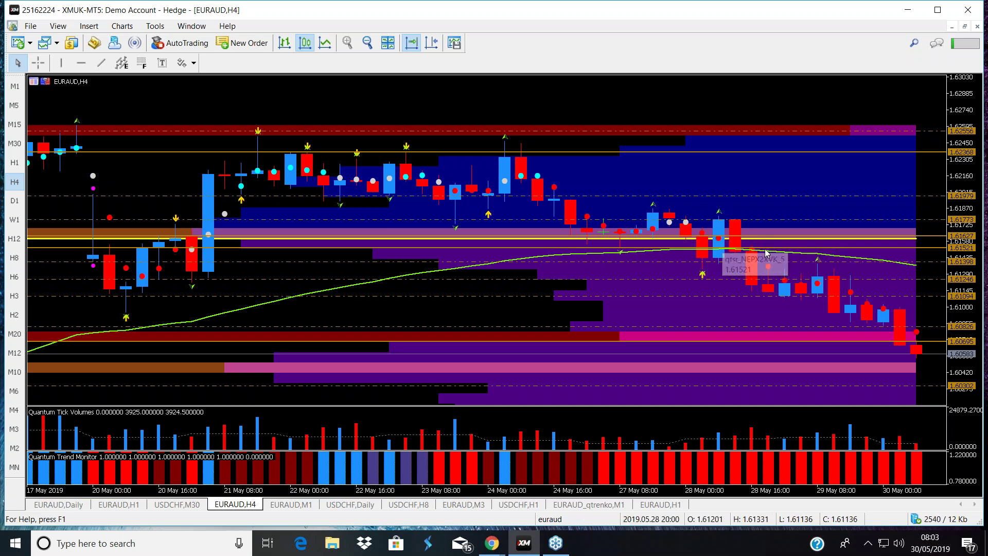
{"action": "left_click", "coordinate": [966, 27]}
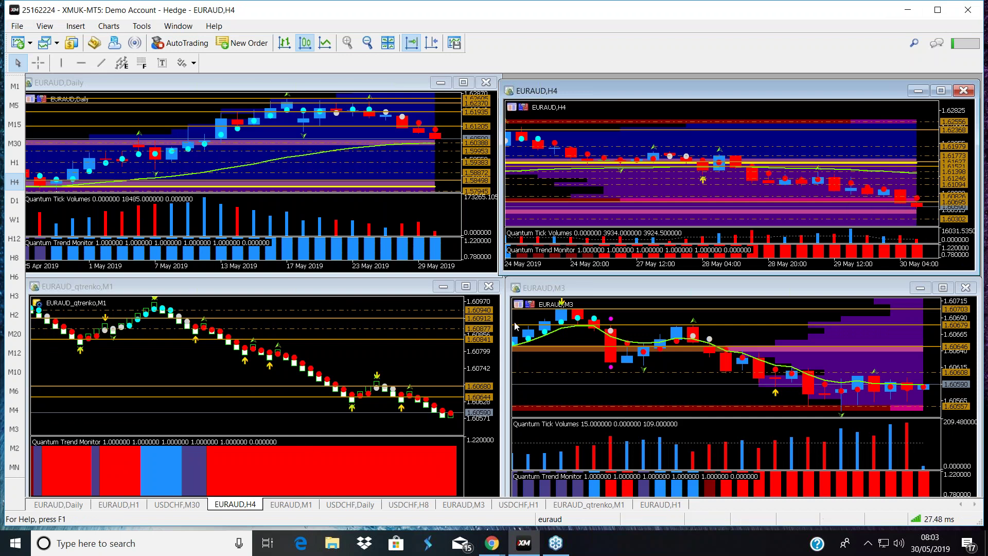
{"action": "left_click", "coordinate": [466, 286]}
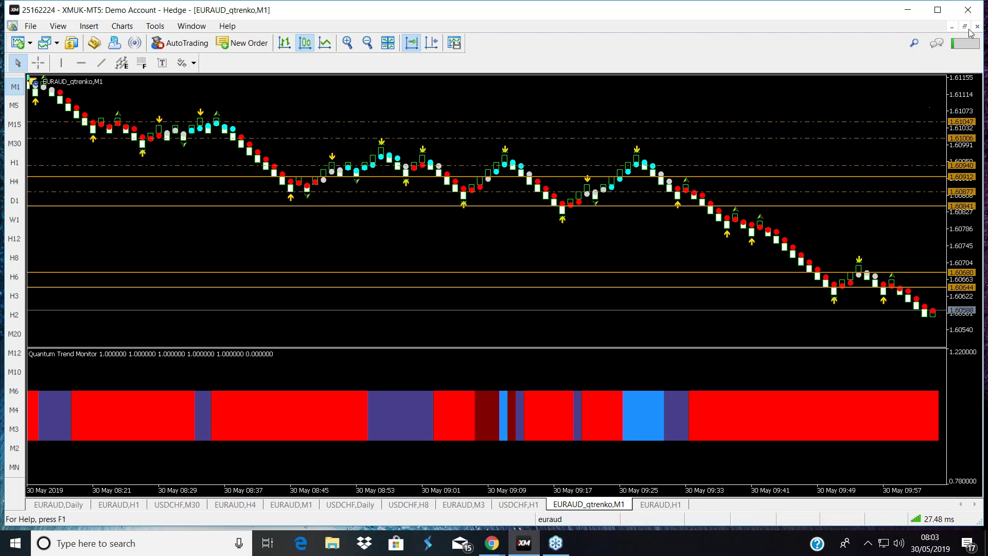
{"action": "left_click", "coordinate": [966, 26]}
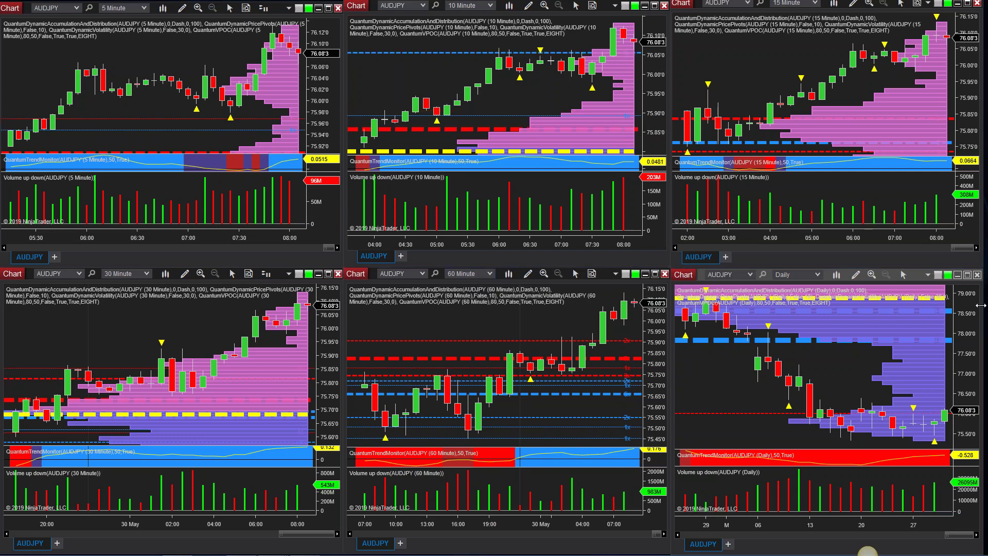
- In NinjaTrader, review the AUDJPY Daily chart and the AUDJPY 5 Minute chart at full size in turn, restoring the multi-chart layout after each
{"action": "left_click", "coordinate": [968, 277]}
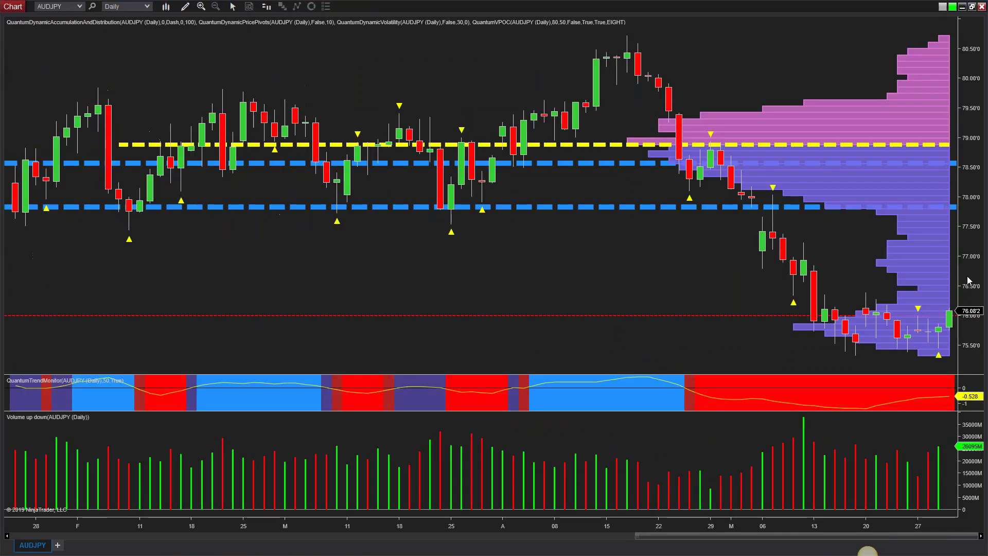
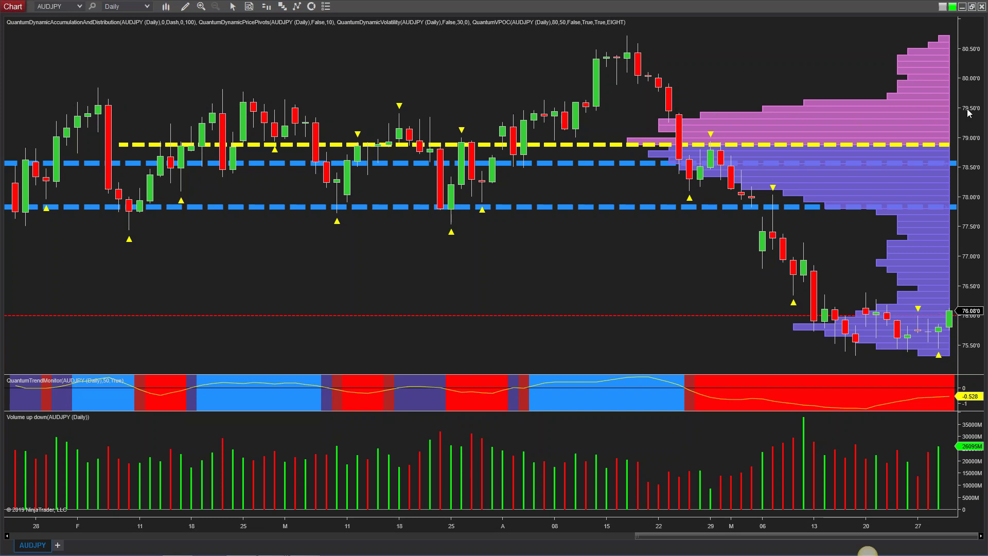
{"action": "left_click", "coordinate": [973, 7]}
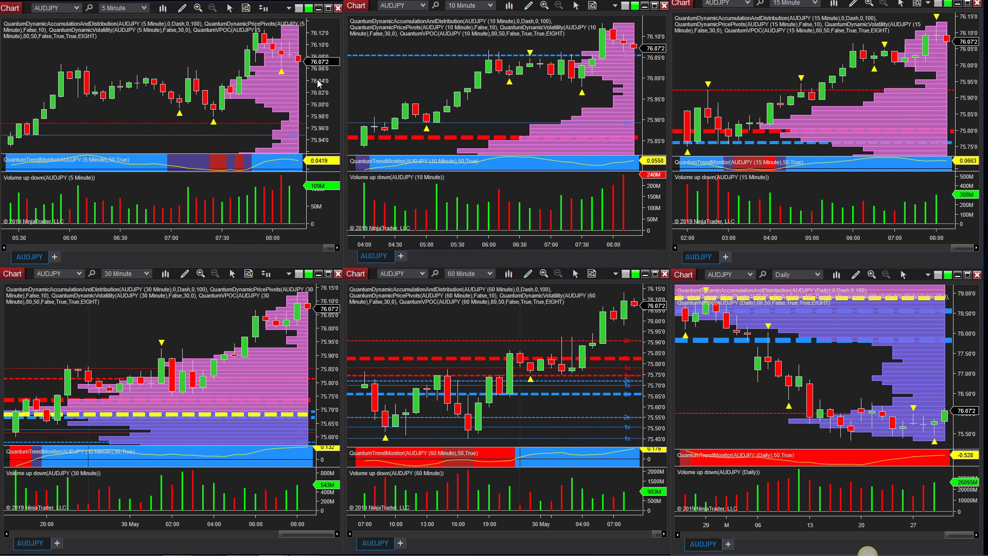
{"action": "left_click", "coordinate": [329, 8]}
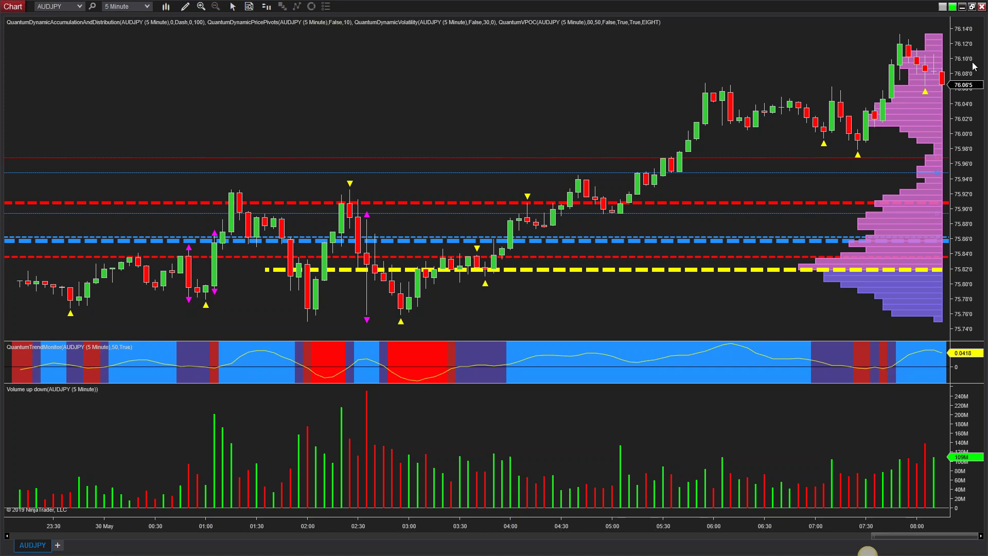
{"action": "left_click", "coordinate": [973, 7]}
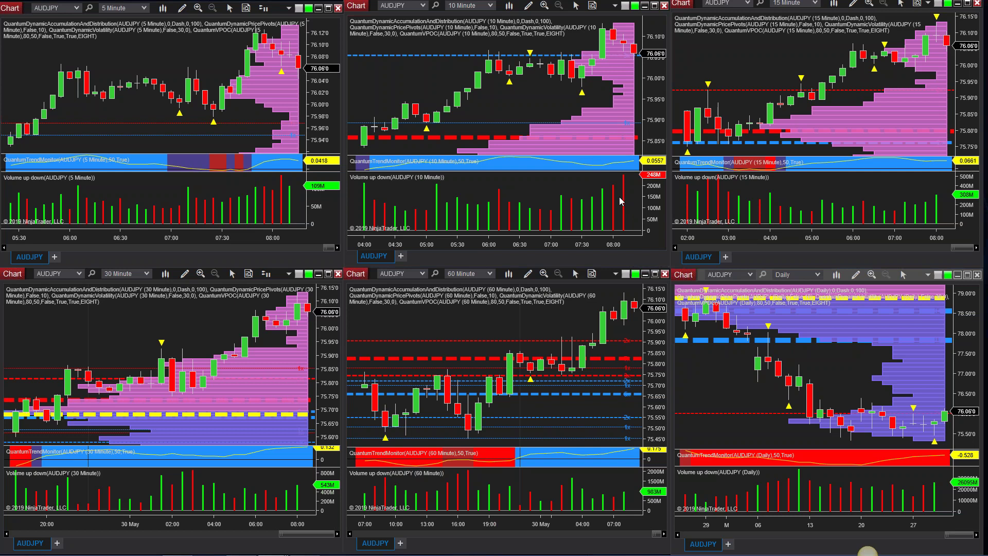
- Bring up the NinjaTrader control center and load the CSICMCAHM workspace
{"action": "mouse_move", "coordinate": [326, 538]}
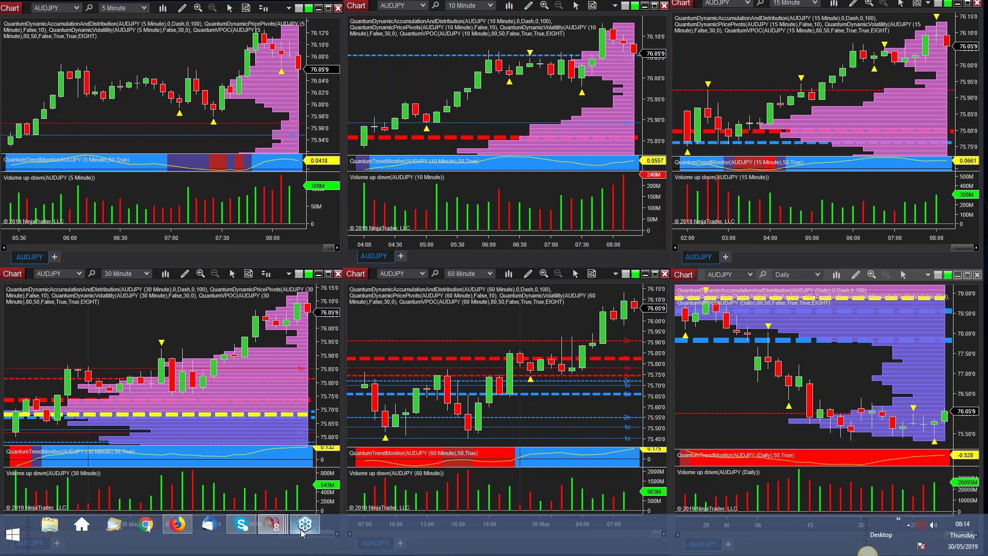
{"action": "left_click", "coordinate": [118, 443]}
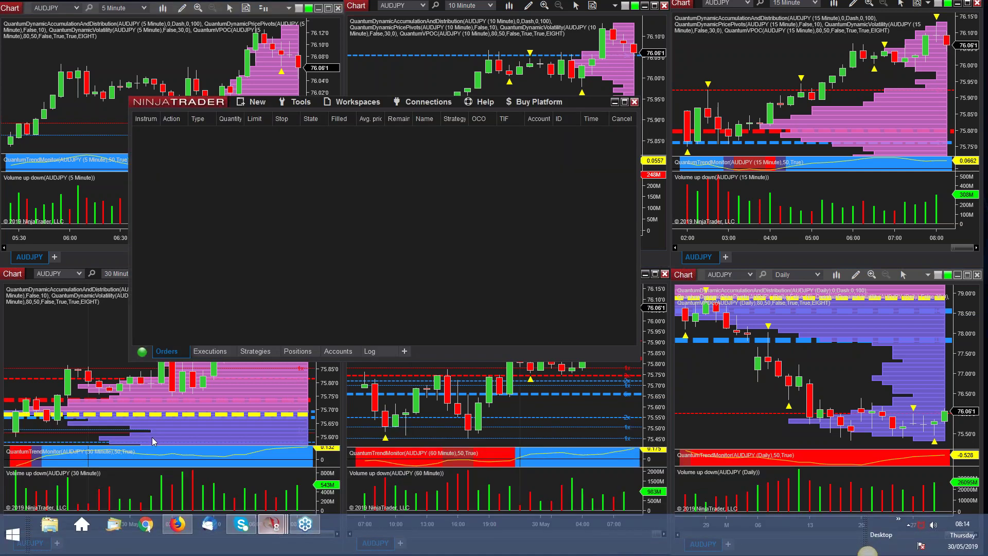
{"action": "left_click", "coordinate": [358, 101]}
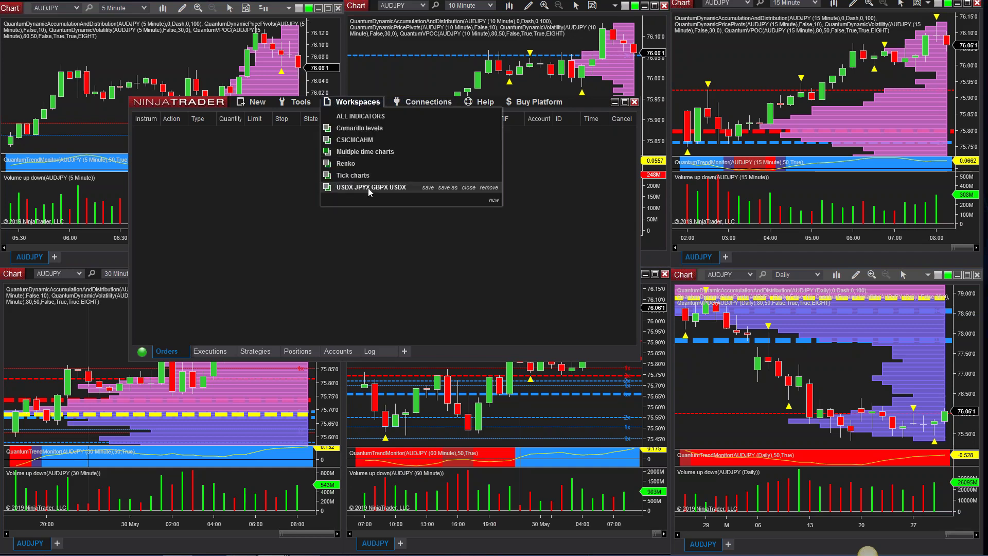
{"action": "left_click", "coordinate": [366, 139]}
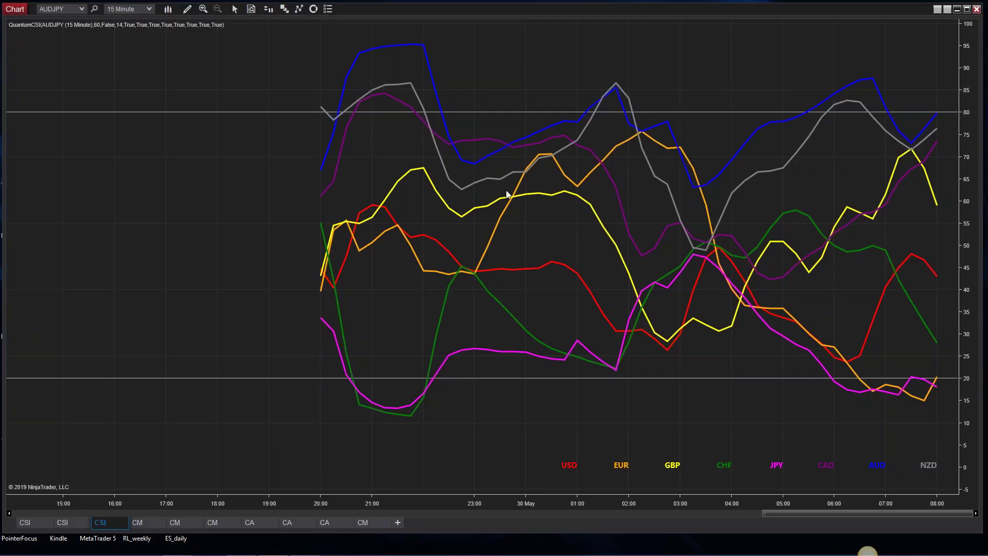
- Compare the currency strength lines on the 5, 10 and 15 minute CSI charts
{"action": "left_click", "coordinate": [31, 522]}
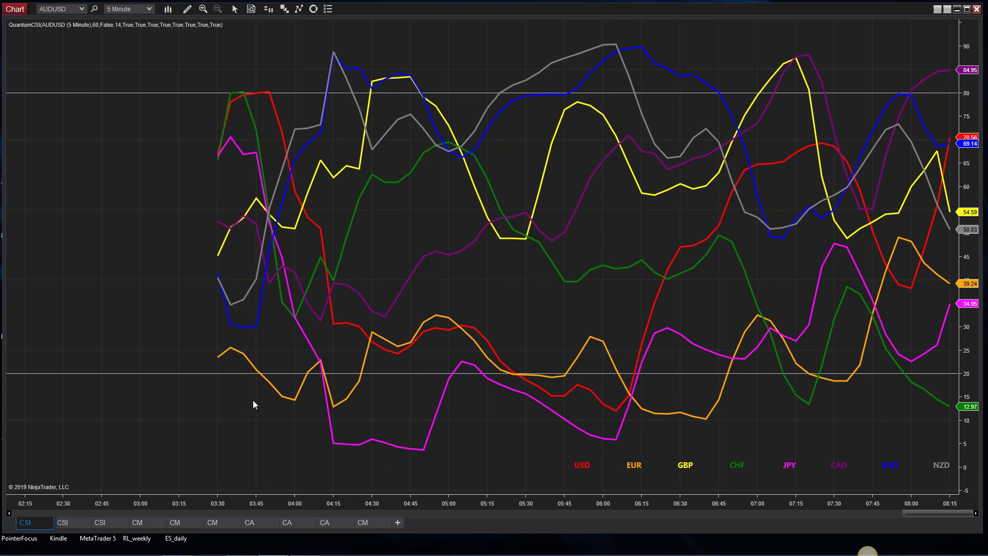
{"action": "left_click", "coordinate": [66, 523]}
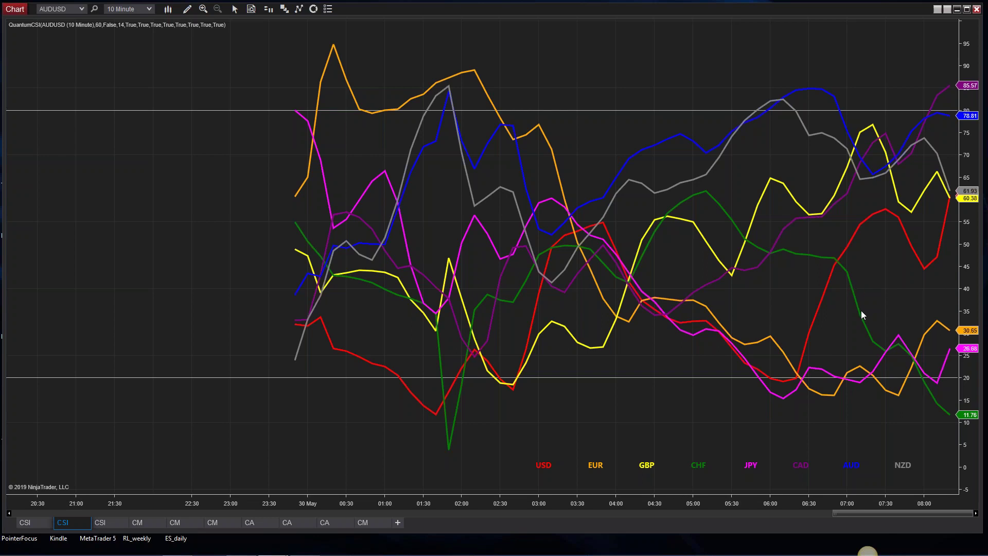
{"action": "left_click", "coordinate": [32, 524]}
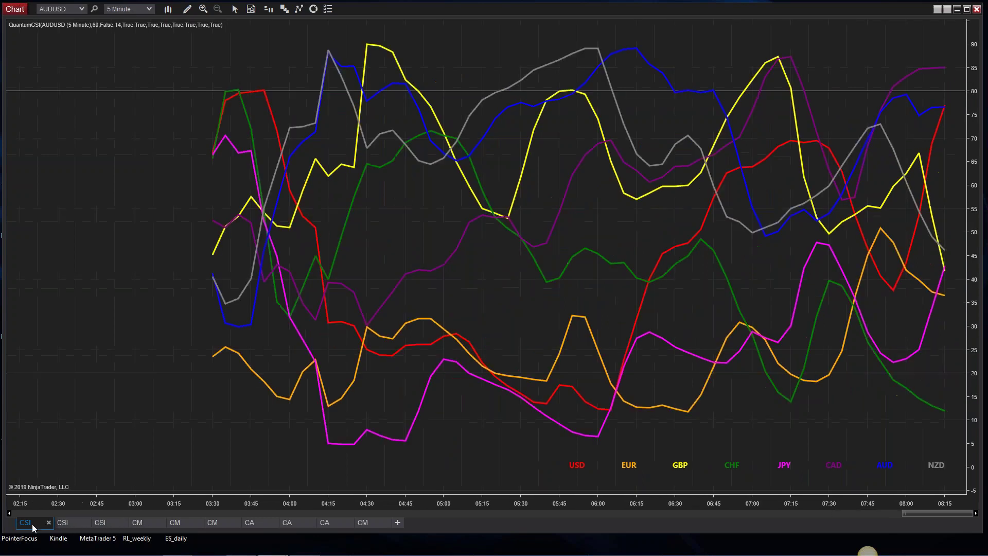
{"action": "left_click", "coordinate": [57, 525]}
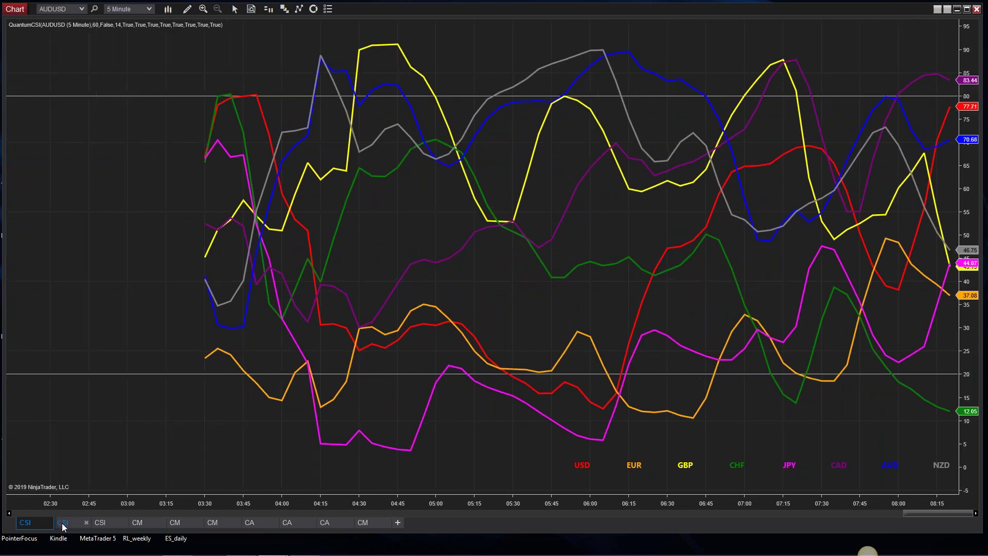
{"action": "left_click", "coordinate": [102, 524]}
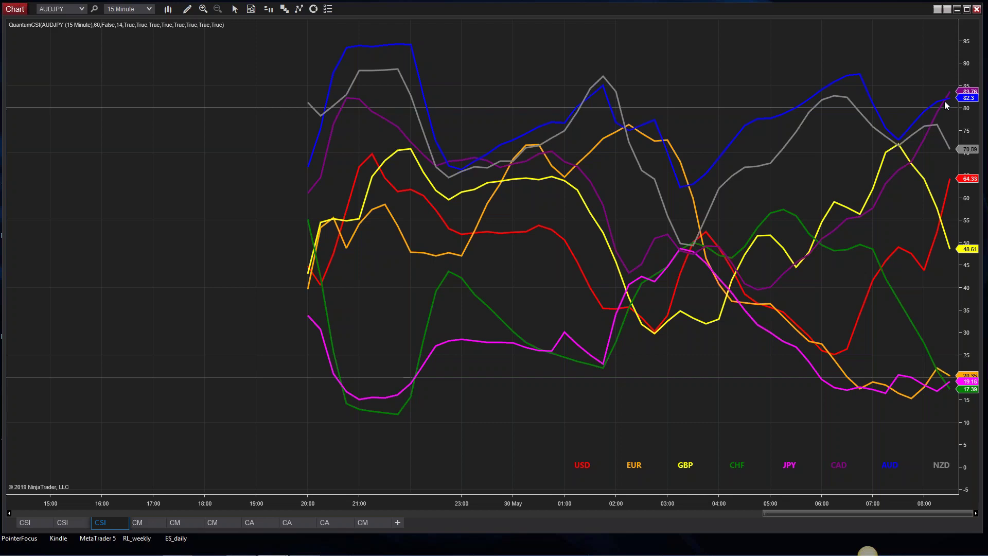
- Load the Multiple time charts workspace from the NinjaTrader control center and minimize the control center
{"action": "mouse_move", "coordinate": [268, 555]}
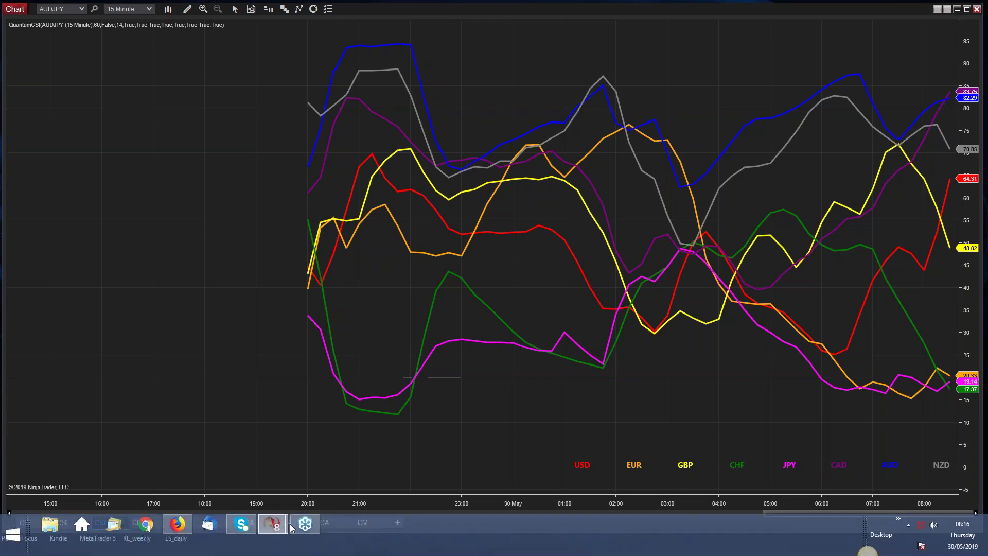
{"action": "left_click", "coordinate": [208, 485]}
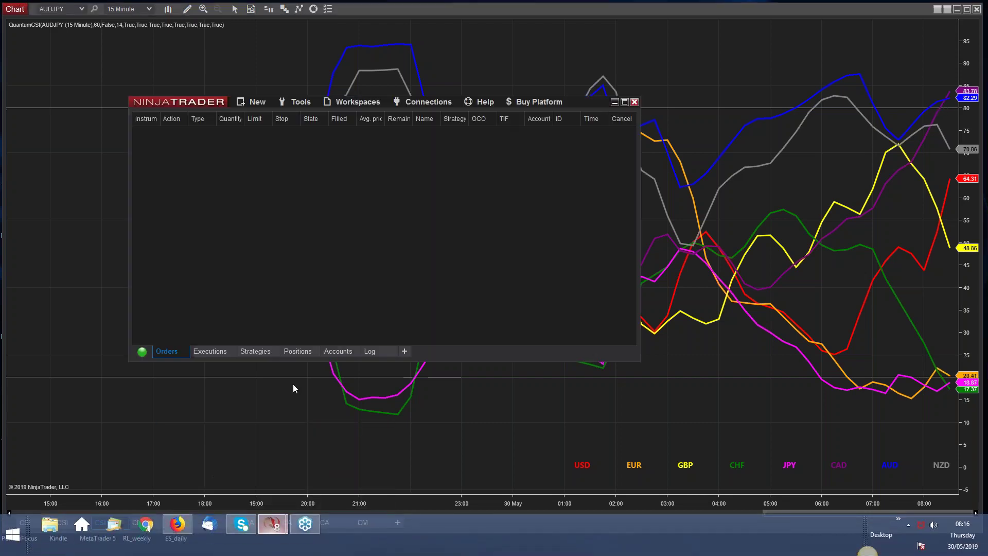
{"action": "left_click", "coordinate": [357, 102]}
{"action": "left_click", "coordinate": [361, 152]}
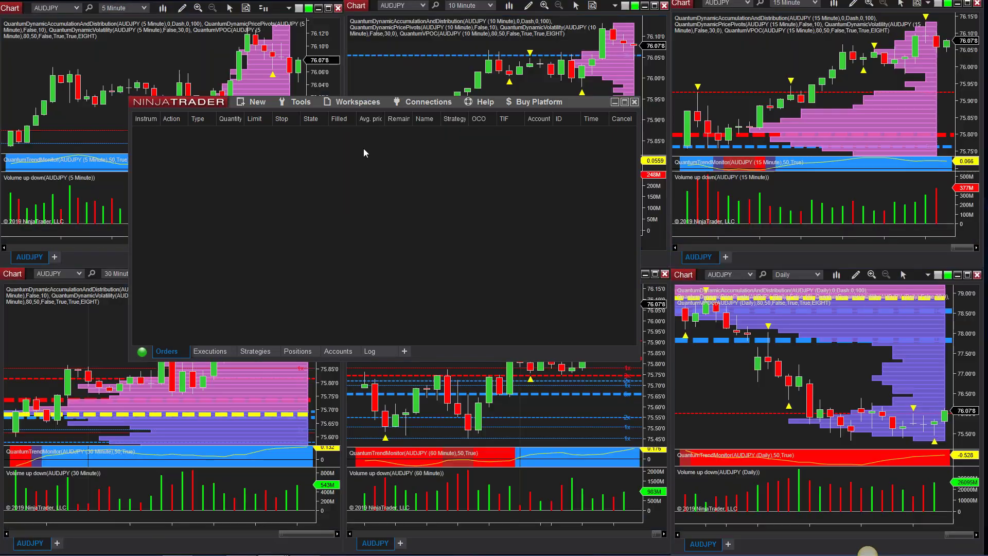
{"action": "left_click", "coordinate": [615, 103]}
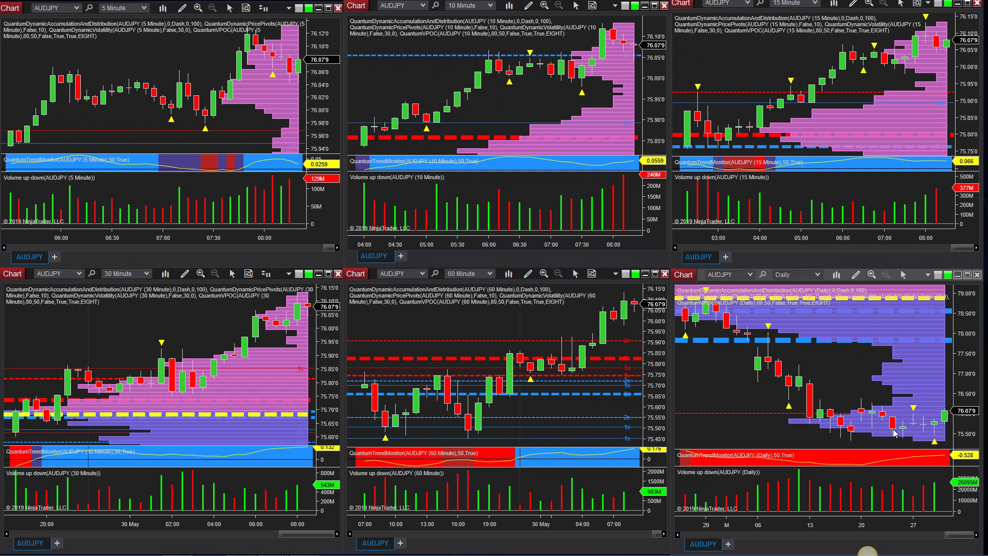
- Maximize the AUDJPY 60 Minute chart, reload all its historical data, review the volume profile, and restore the chart to its tile
{"action": "left_click", "coordinate": [655, 273]}
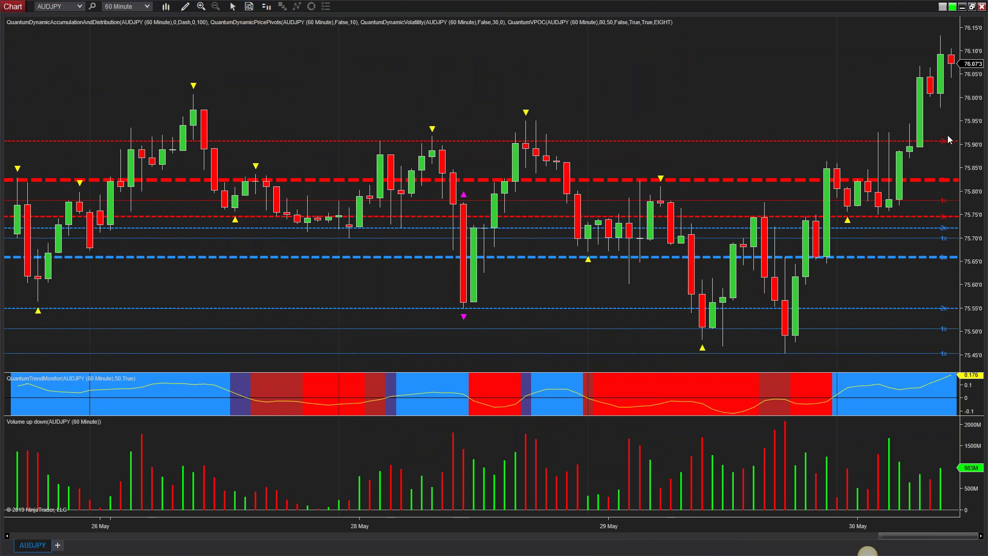
{"action": "right_click", "coordinate": [616, 110]}
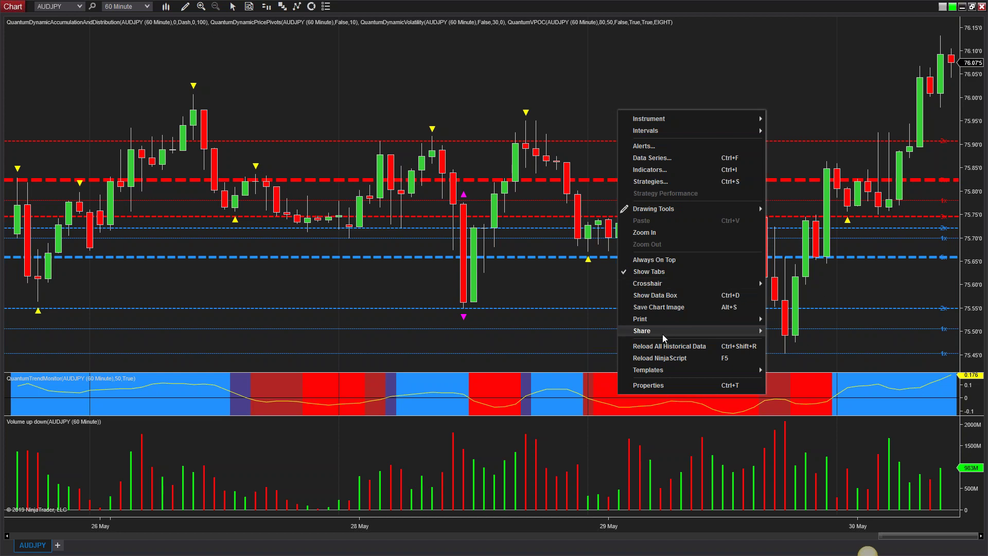
{"action": "left_click", "coordinate": [656, 350]}
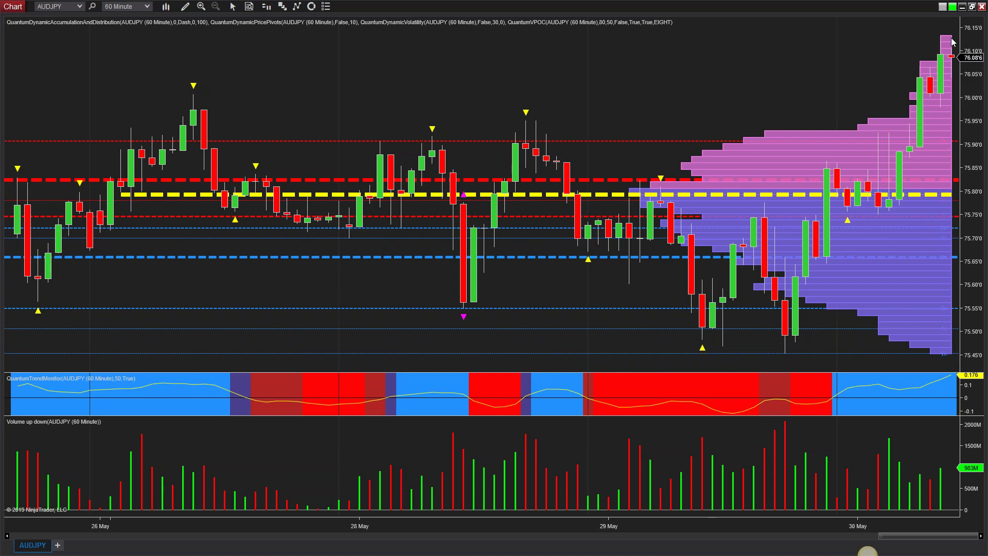
{"action": "left_click", "coordinate": [973, 6]}
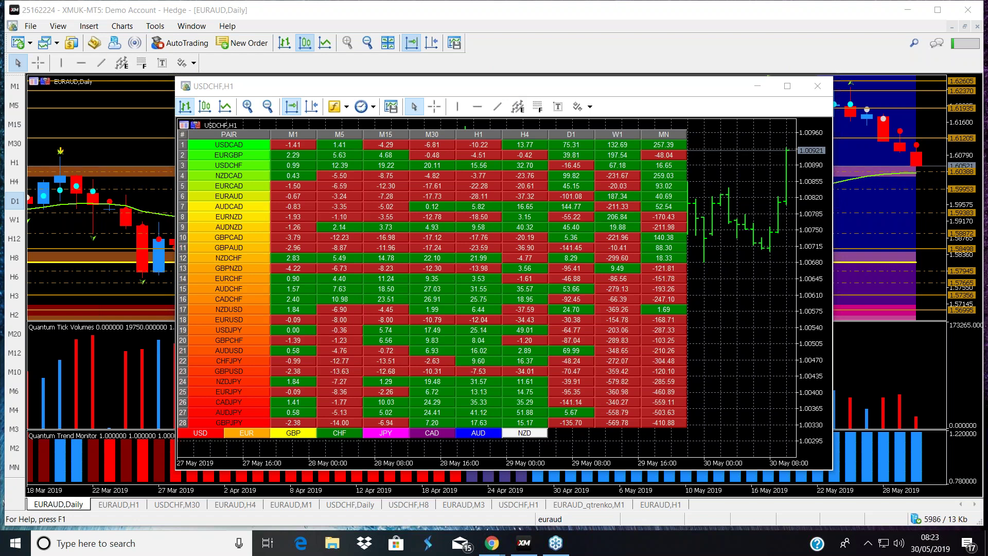
- Switch to the Chrome window, move it onto this screen, open the Forex Factory calendar page and maximize the window
{"action": "key", "text": "alt+Tab"}
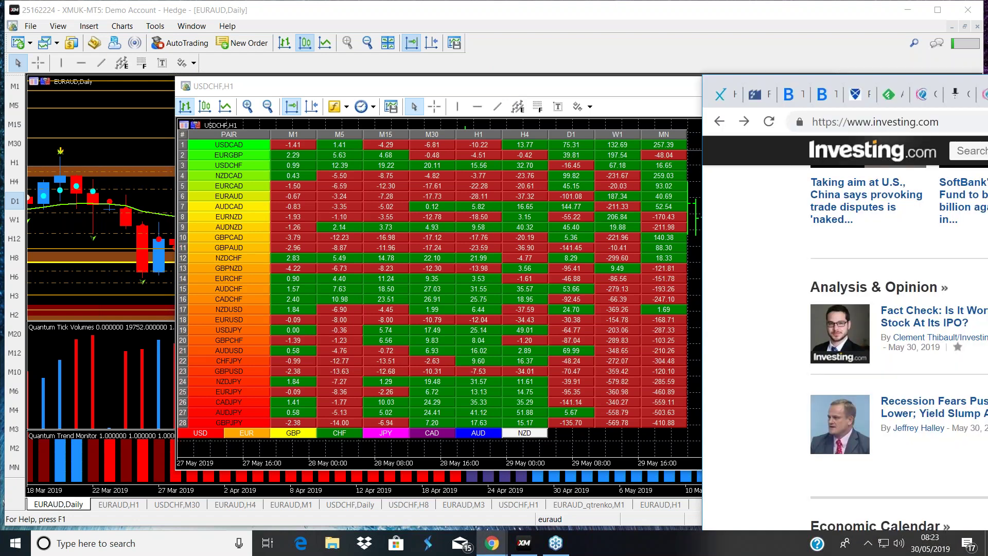
{"action": "left_click_drag", "start_coordinate": [986, 94], "coordinate": [743, 57]}
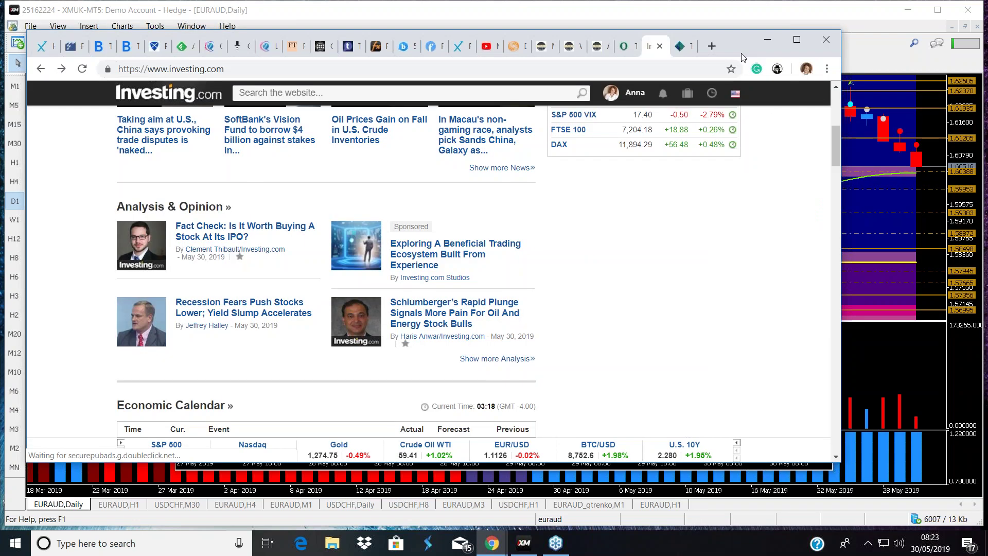
{"action": "left_click", "coordinate": [70, 47]}
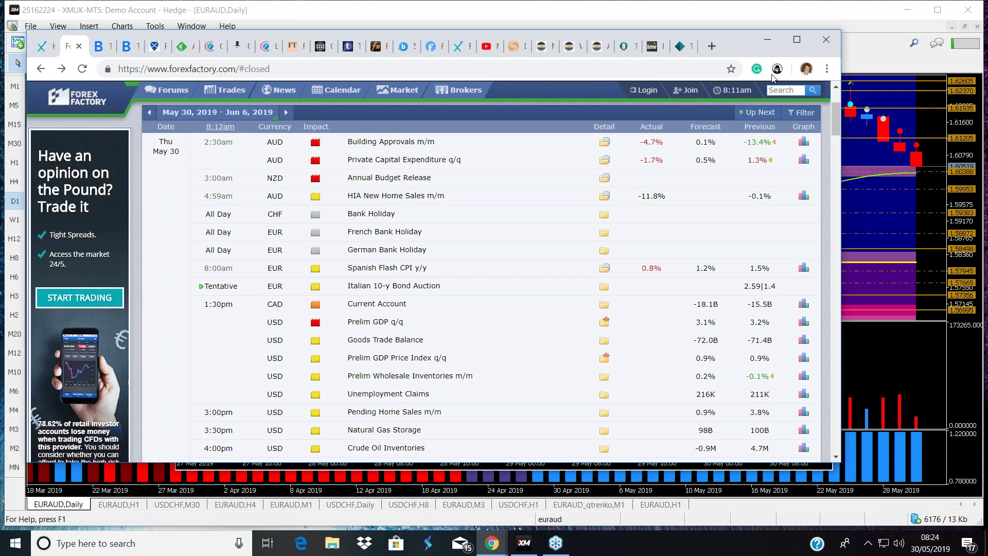
{"action": "left_click", "coordinate": [800, 43]}
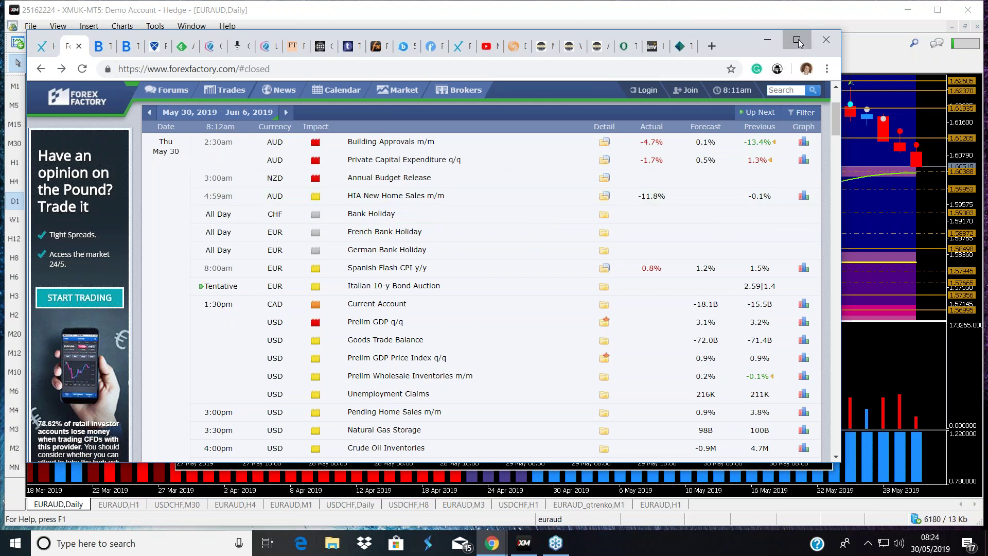
- Review the Forex Factory economic calendar events from Thursday May 30 through Monday June 3, noting currencies and impact levels
{"action": "scroll", "coordinate": [524, 296], "scroll_direction": "down", "scroll_amount": 4}
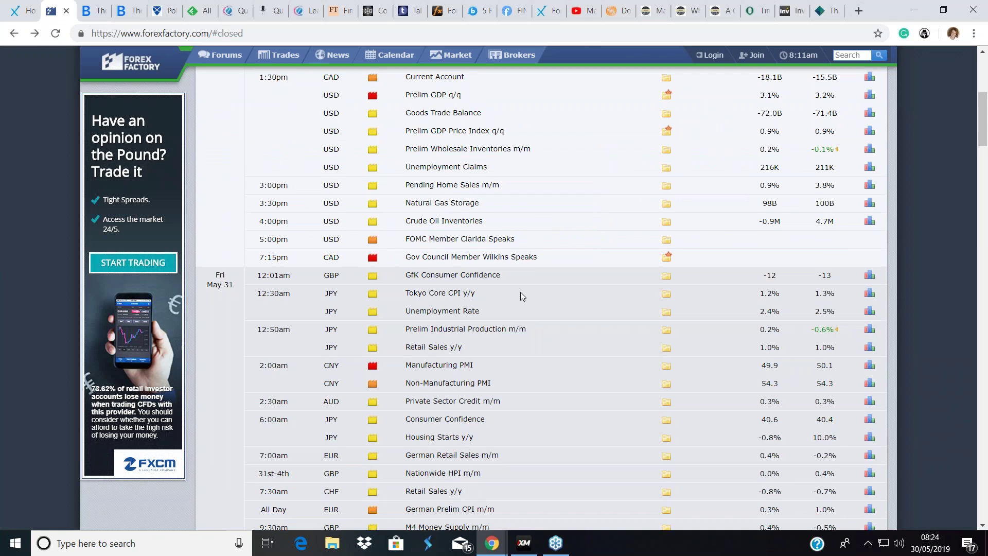
{"action": "scroll", "coordinate": [512, 228], "scroll_direction": "up", "scroll_amount": 1}
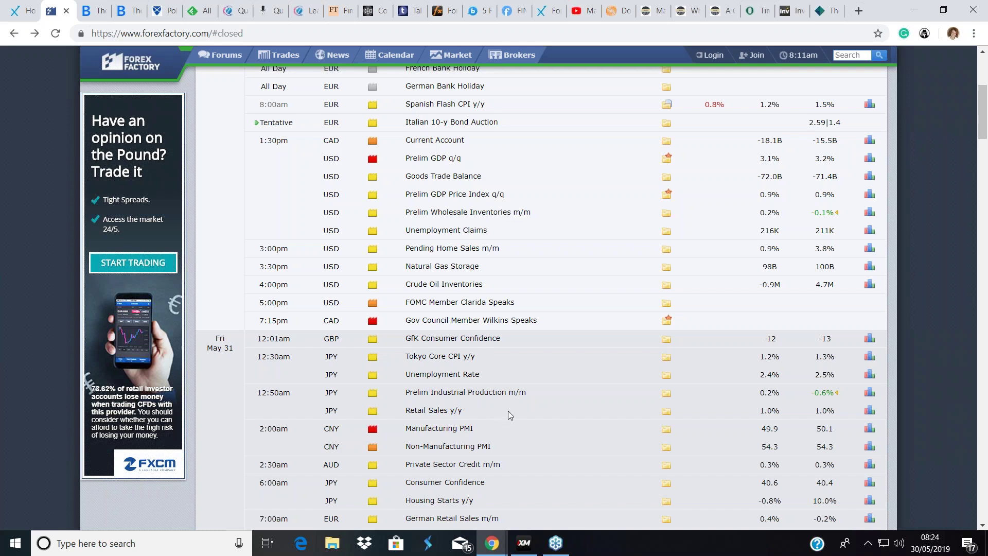
{"action": "scroll", "coordinate": [508, 413], "scroll_direction": "down", "scroll_amount": 1}
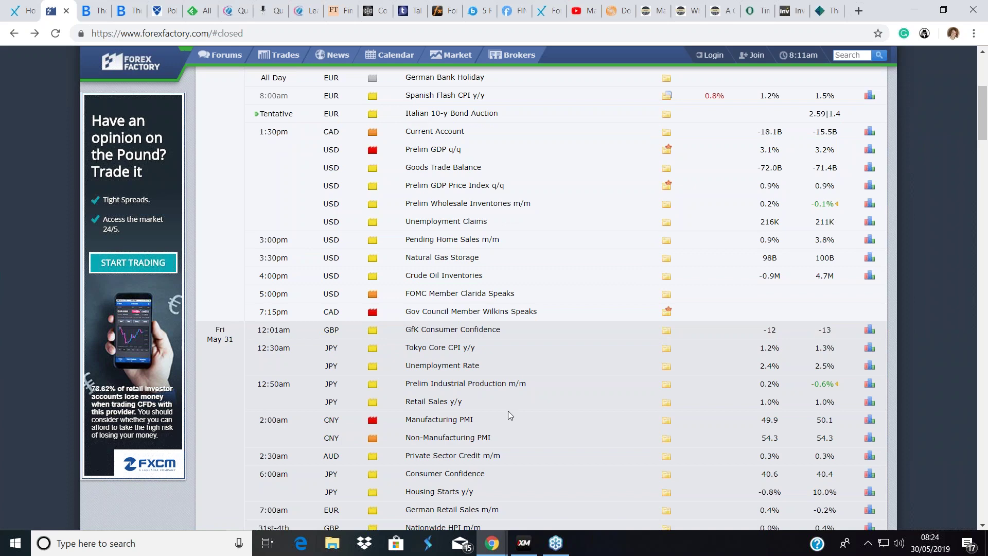
{"action": "scroll", "coordinate": [508, 411], "scroll_direction": "down", "scroll_amount": 1}
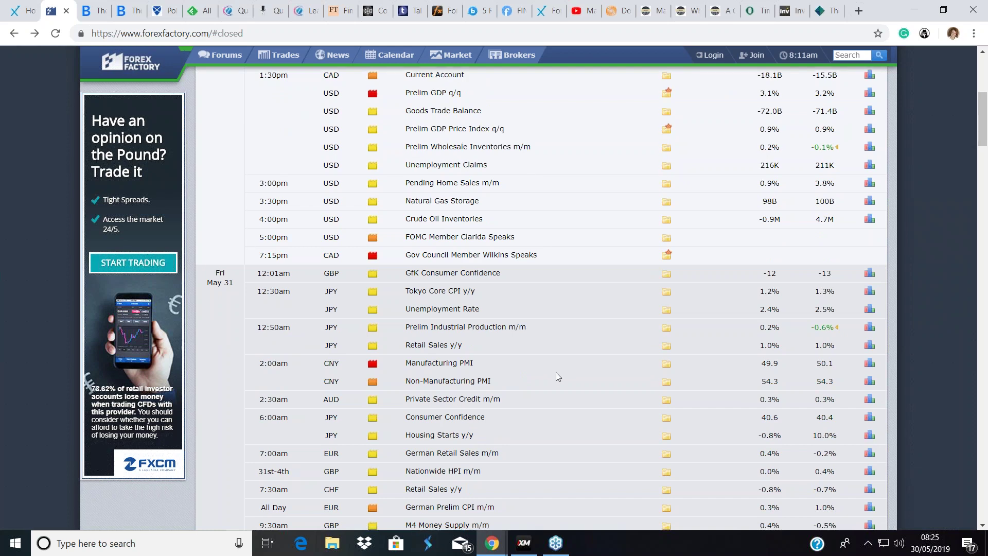
{"action": "scroll", "coordinate": [556, 377], "scroll_direction": "down", "scroll_amount": 1}
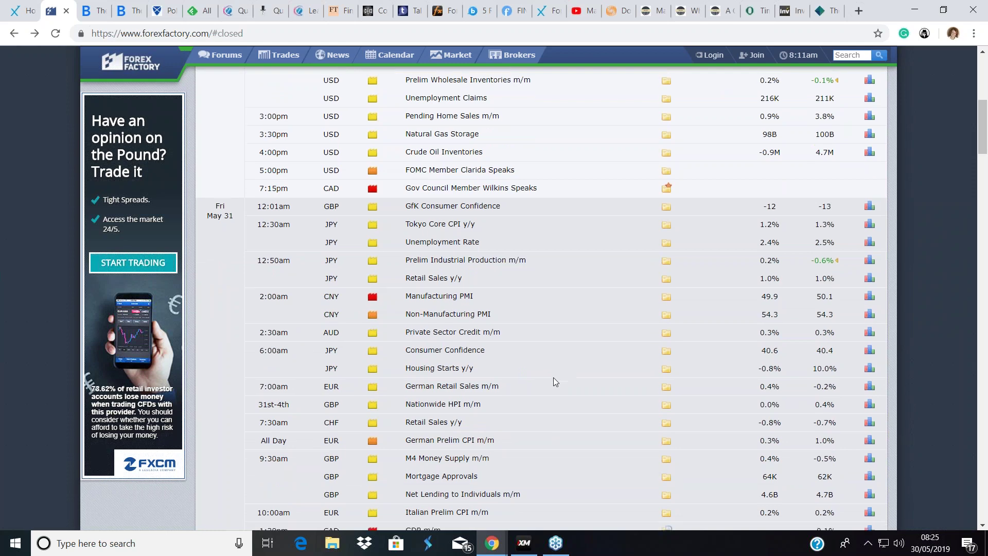
{"action": "scroll", "coordinate": [555, 381], "scroll_direction": "down", "scroll_amount": 3}
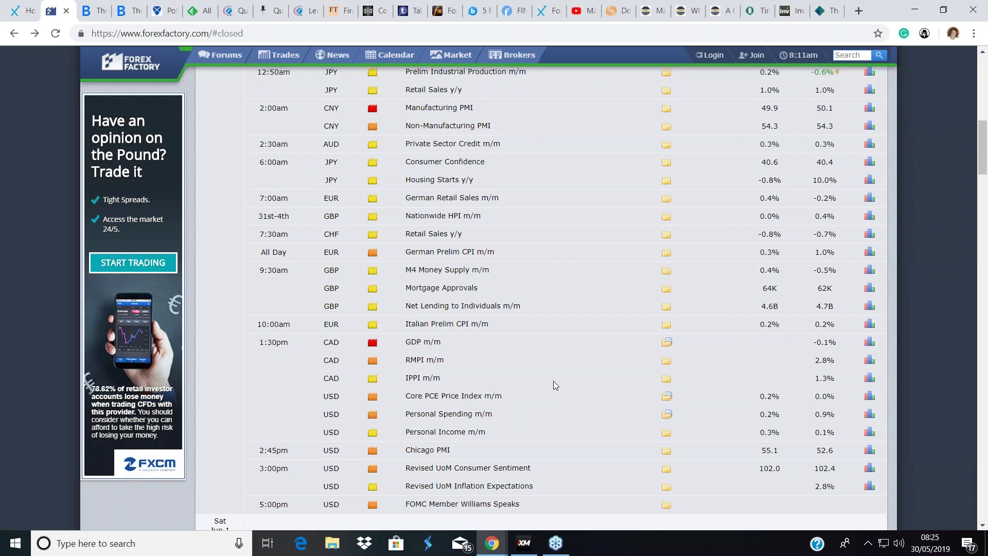
{"action": "scroll", "coordinate": [380, 246], "scroll_direction": "up", "scroll_amount": 1}
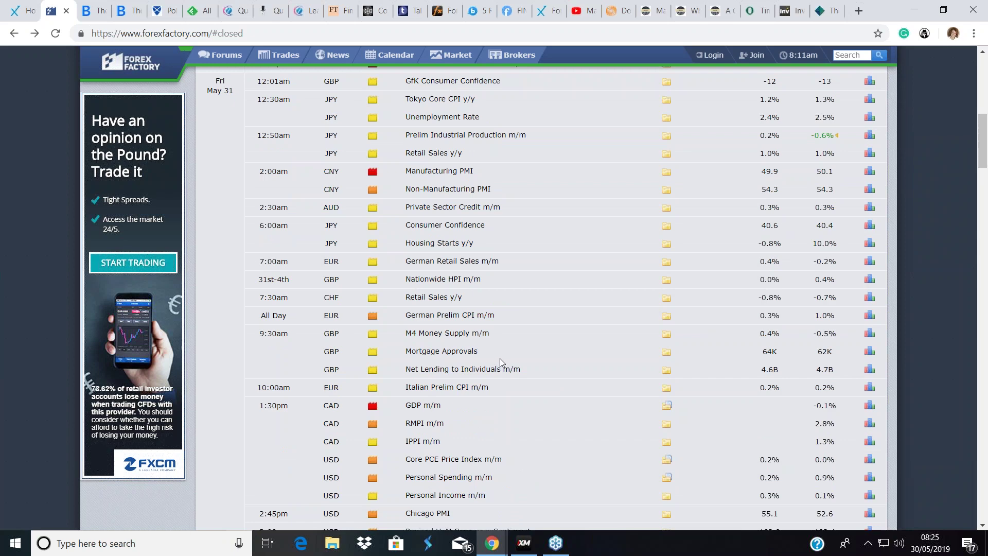
{"action": "scroll", "coordinate": [500, 358], "scroll_direction": "down", "scroll_amount": 1}
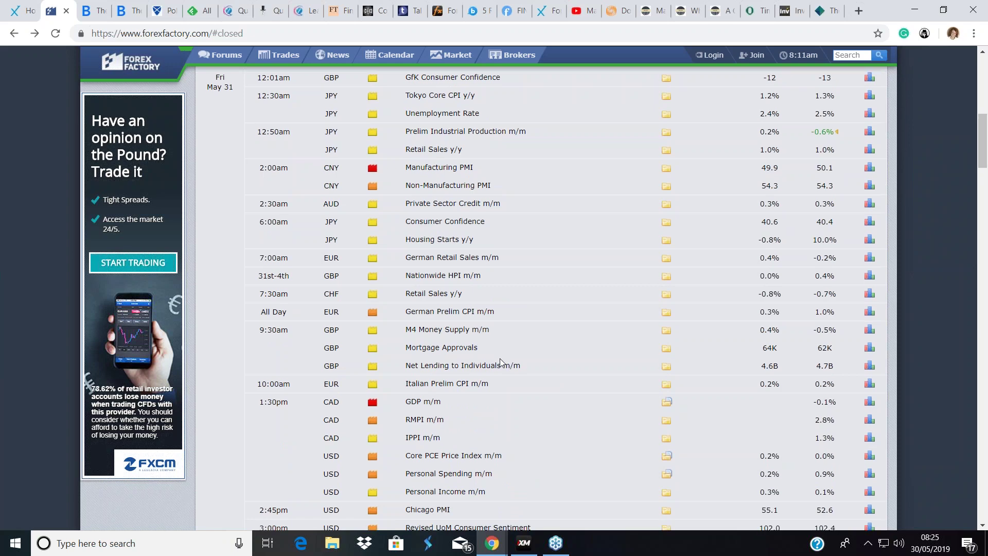
{"action": "scroll", "coordinate": [500, 361], "scroll_direction": "down", "scroll_amount": 4}
{"action": "scroll", "coordinate": [515, 353], "scroll_direction": "down", "scroll_amount": 3}
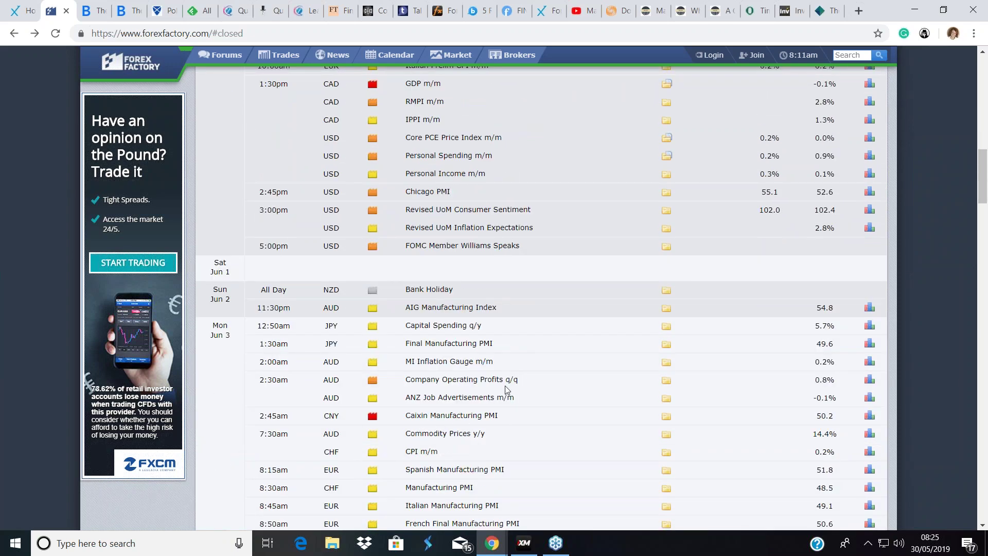
{"action": "scroll", "coordinate": [507, 390], "scroll_direction": "up", "scroll_amount": 8}
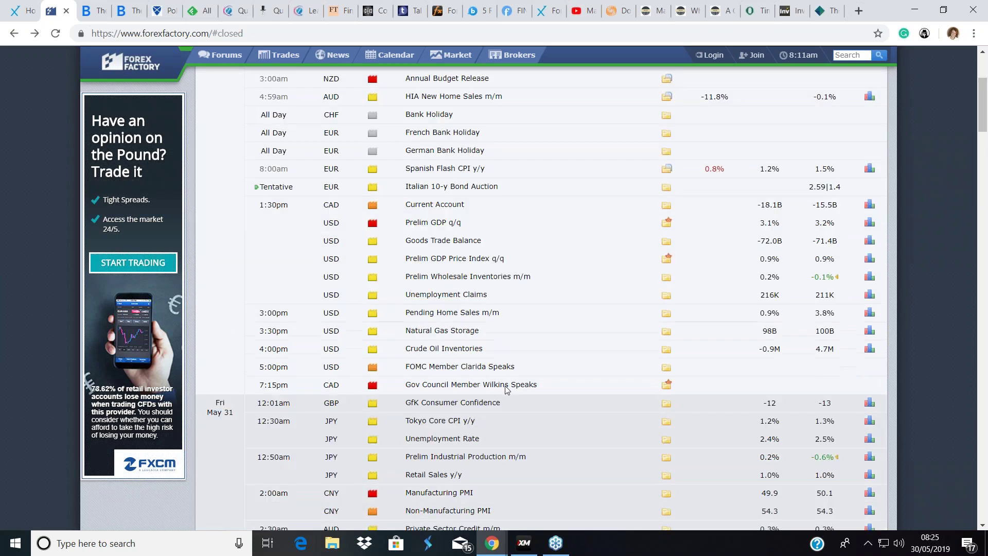
{"action": "scroll", "coordinate": [507, 390], "scroll_direction": "up", "scroll_amount": 4}
- Bring the CNN Fear & Greed Index window into view, check the gauge, move it away and return to the Forex Factory calendar
{"action": "key", "text": "alt+Tab"}
{"action": "left_click_drag", "start_coordinate": [986, 51], "coordinate": [606, 53]}
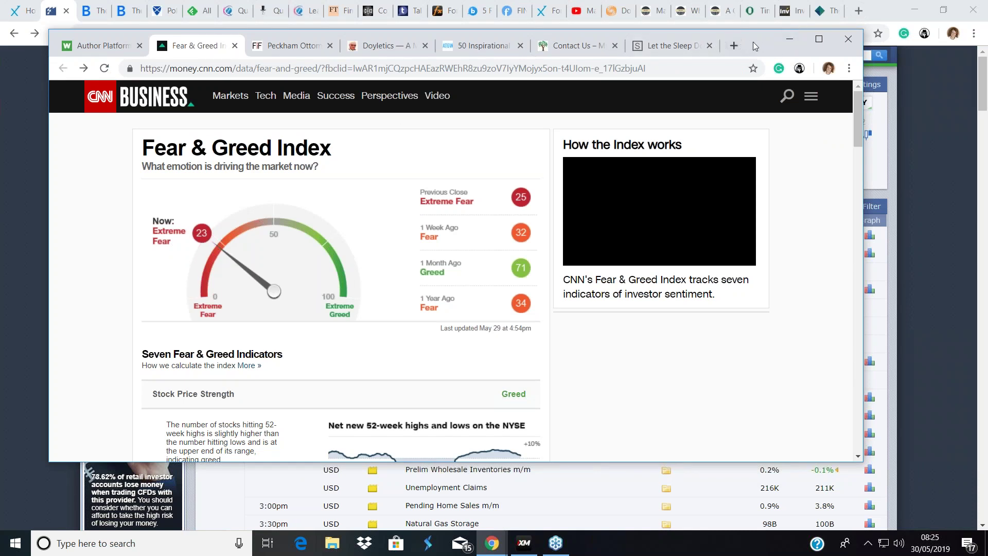
{"action": "left_click_drag", "start_coordinate": [752, 42], "coordinate": [987, 41]}
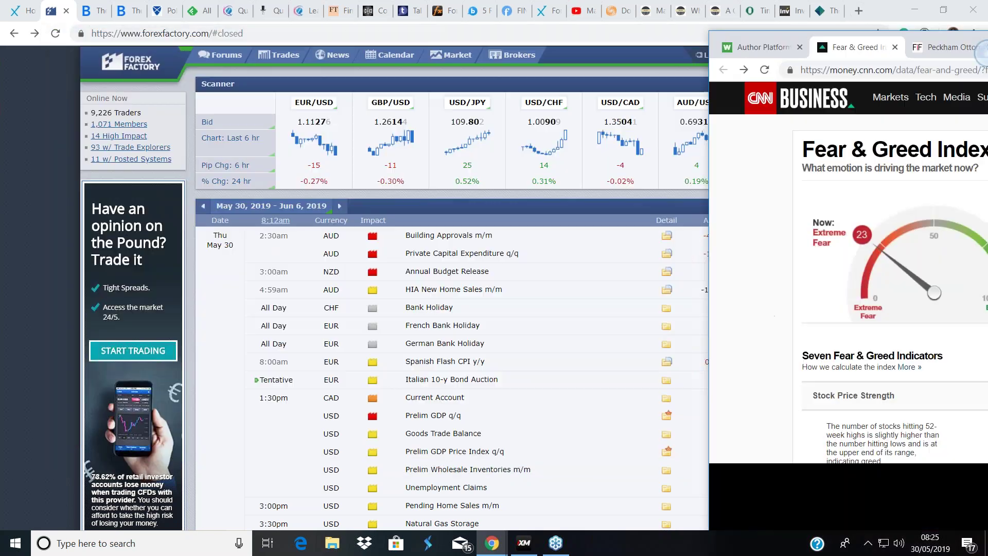
{"action": "left_click", "coordinate": [622, 205]}
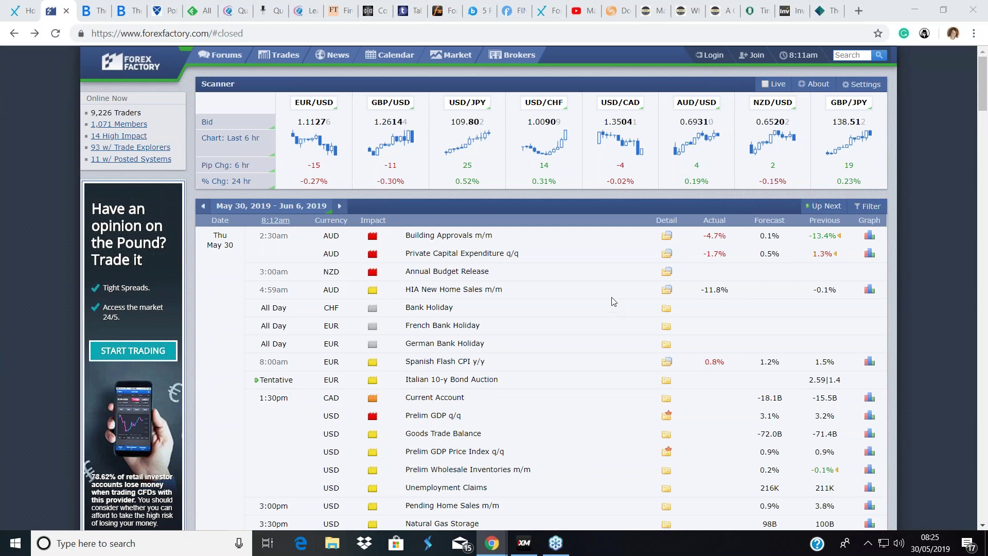
{"action": "scroll", "coordinate": [614, 302], "scroll_direction": "down", "scroll_amount": 1}
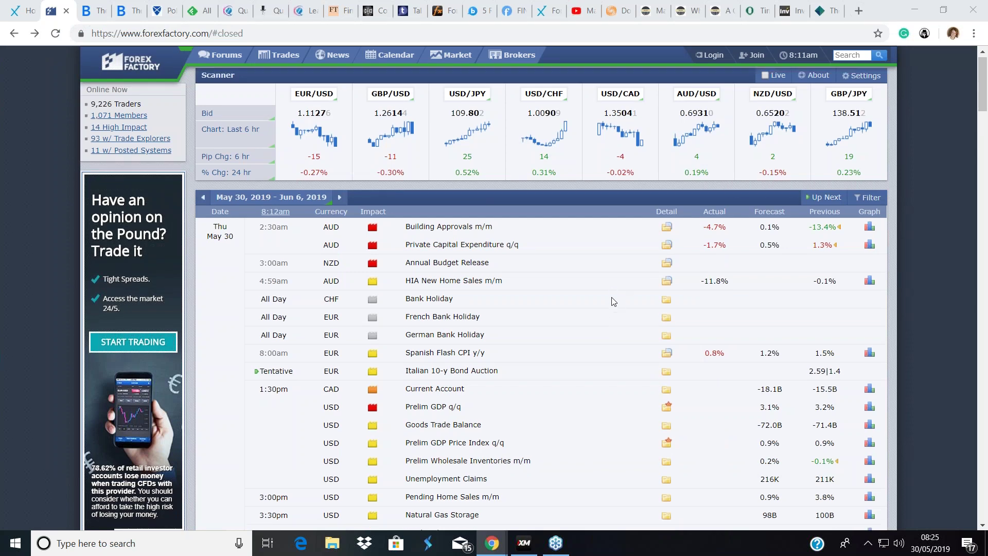
{"action": "scroll", "coordinate": [614, 302], "scroll_direction": "down", "scroll_amount": 4}
- Switch to the Investing.com page, check the index quotes and display the Bonds quotes in the market overview
{"action": "left_click", "coordinate": [792, 11]}
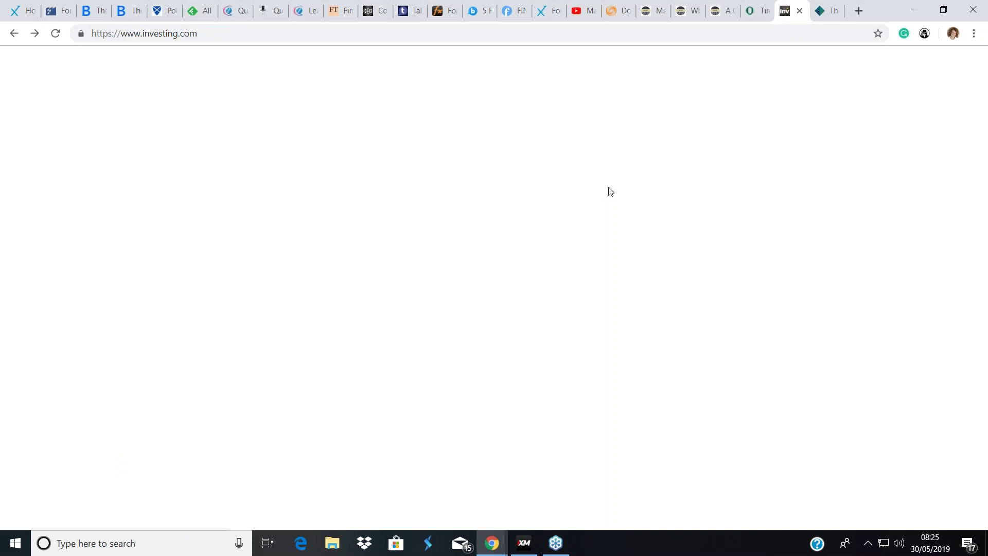
{"action": "scroll", "coordinate": [615, 217], "scroll_direction": "up", "scroll_amount": 3}
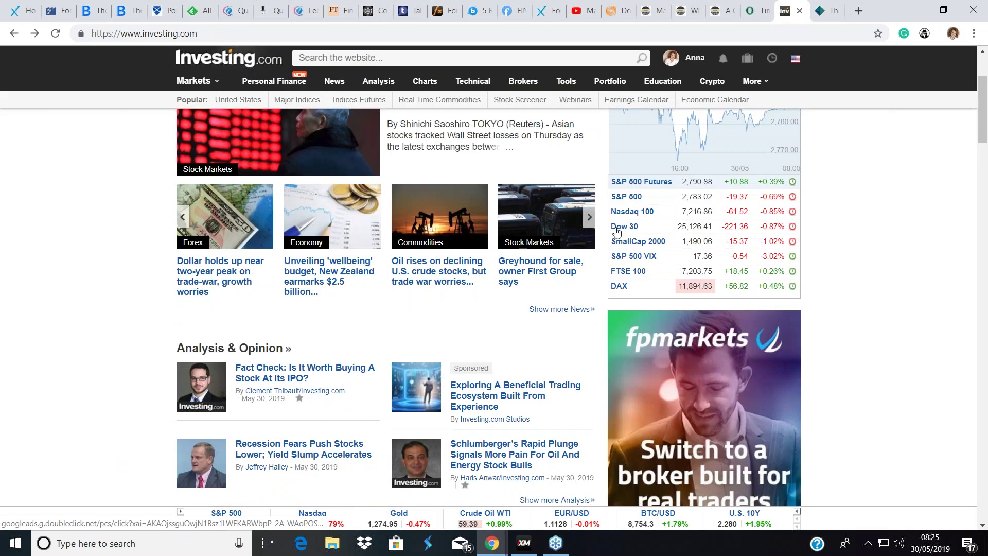
{"action": "scroll", "coordinate": [617, 232], "scroll_direction": "up", "scroll_amount": 1}
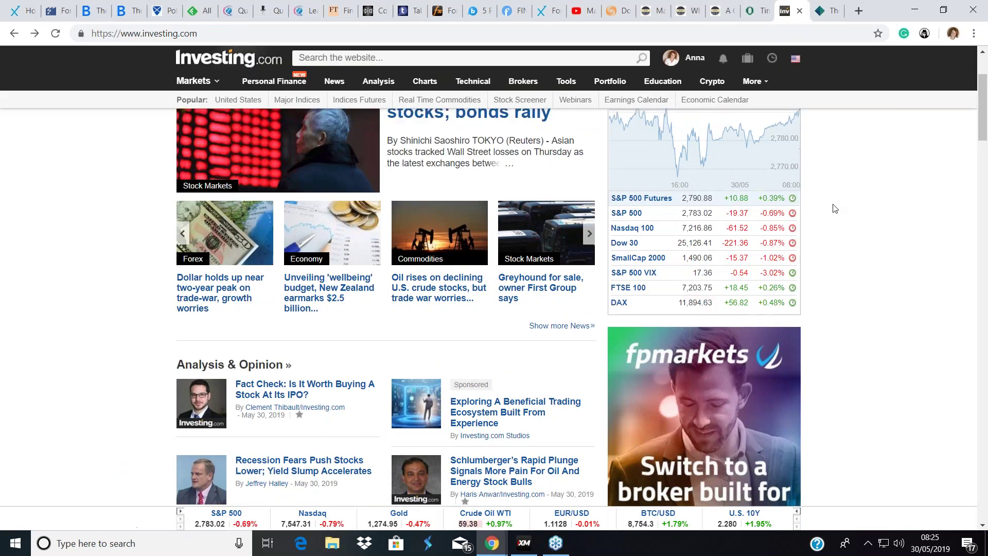
{"action": "scroll", "coordinate": [899, 210], "scroll_direction": "up", "scroll_amount": 1}
{"action": "left_click", "coordinate": [774, 132]}
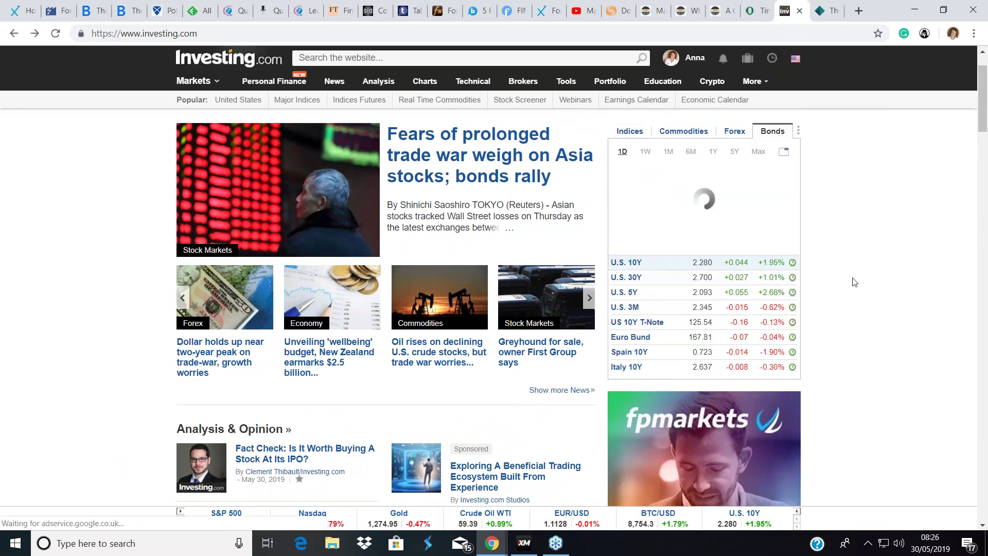